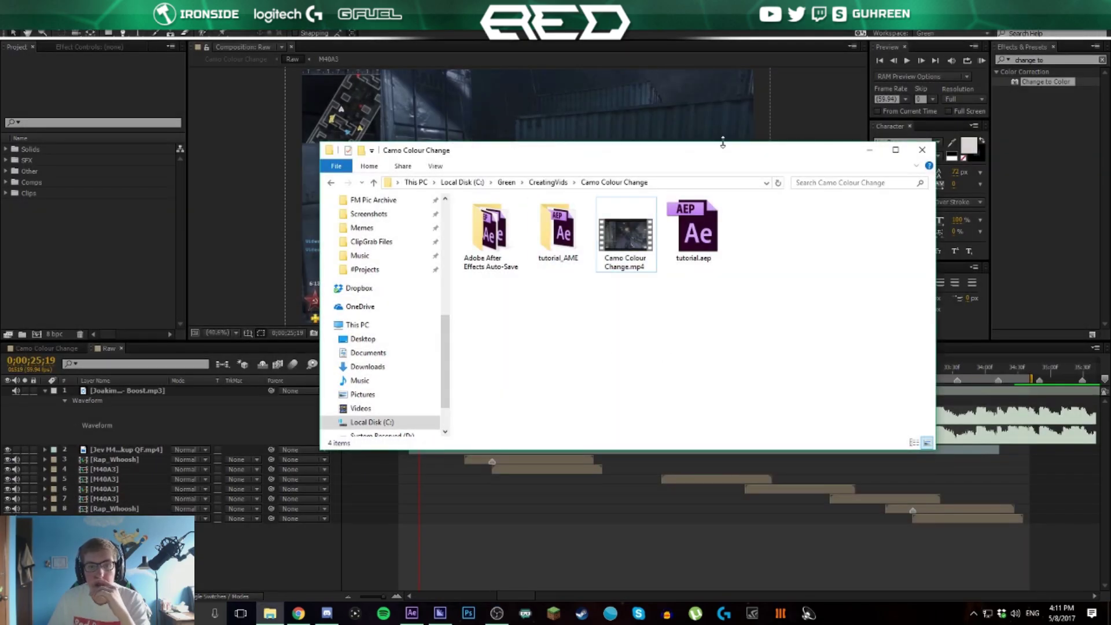
Close the Camo Colour Change Explorer window to get back to the After Effects project
{"action": "left_click", "coordinate": [923, 150]}
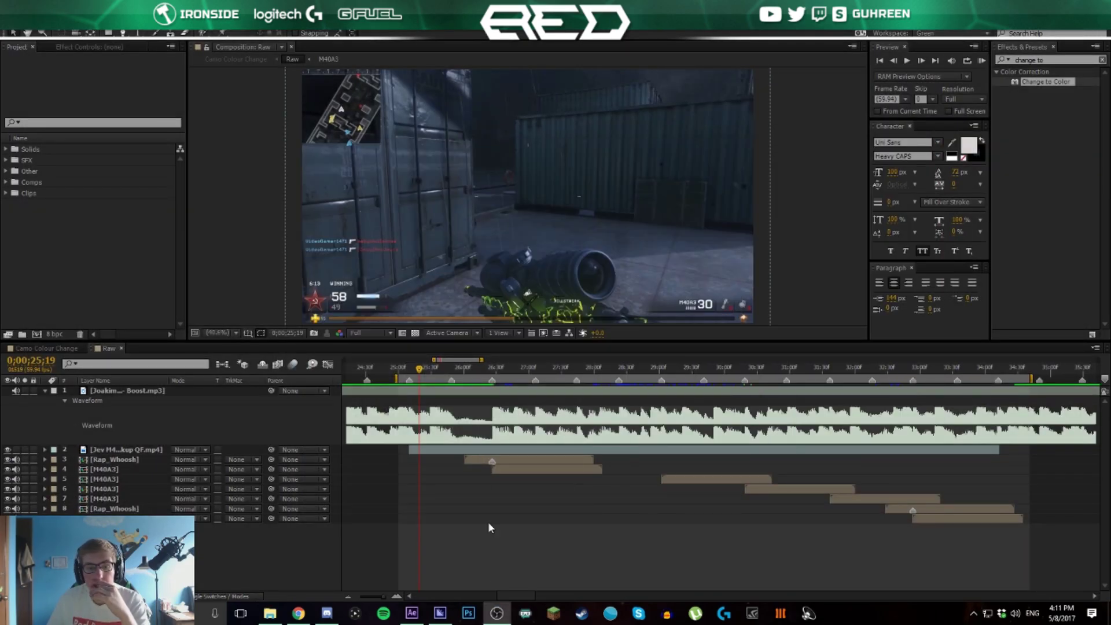
Play back the gameplay to find the sniper shot around 28 seconds
{"action": "left_click", "coordinate": [616, 369]}
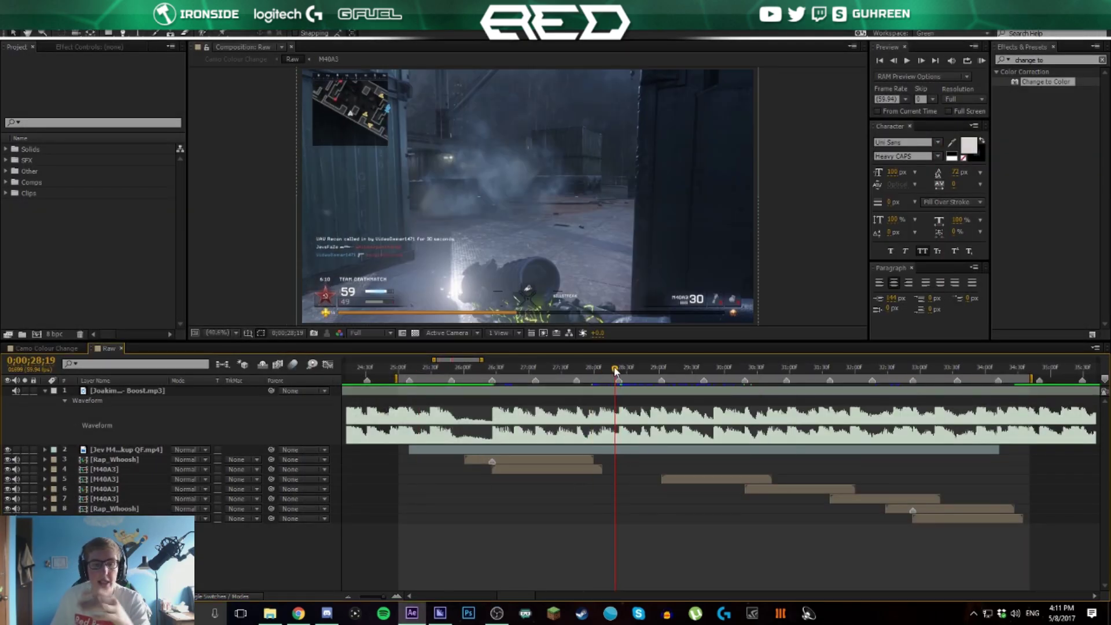
{"action": "left_click", "coordinate": [591, 369]}
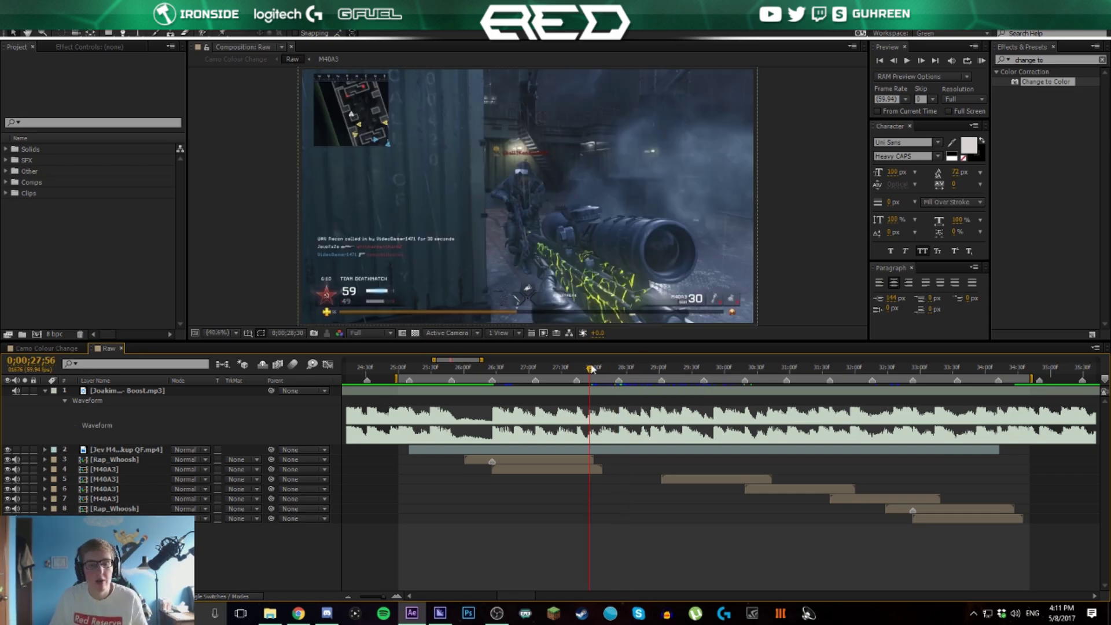
{"action": "key", "text": "space"}
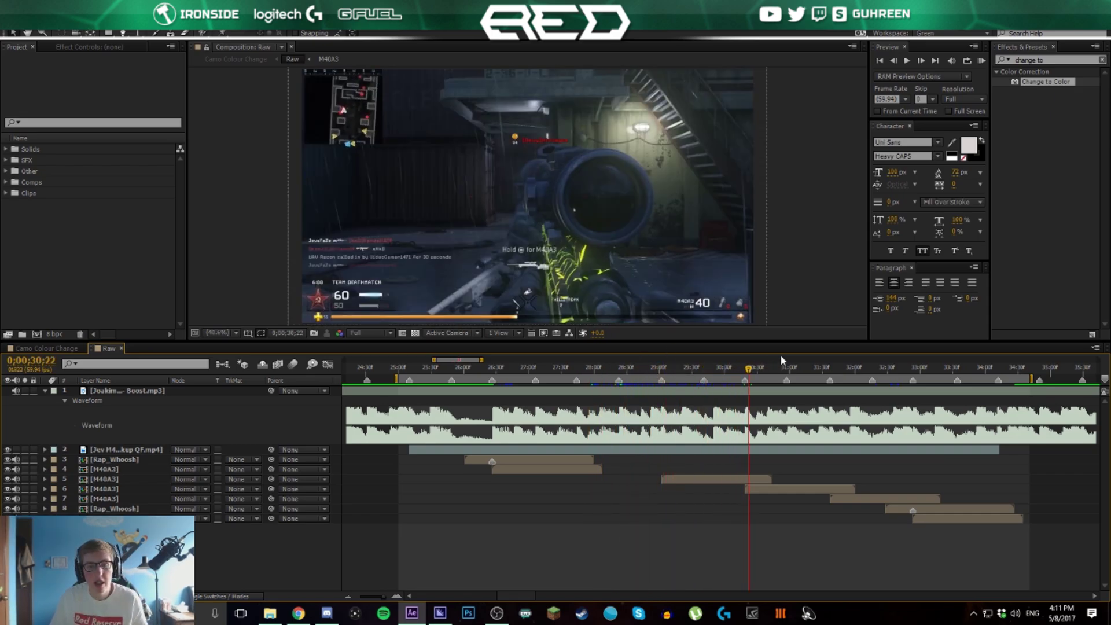
{"action": "mouse_move", "coordinate": [624, 363]}
{"action": "left_mouse_down"}
{"action": "mouse_move", "coordinate": [602, 363]}
{"action": "mouse_move", "coordinate": [658, 362]}
{"action": "mouse_move", "coordinate": [608, 359]}
{"action": "mouse_move", "coordinate": [650, 362]}
{"action": "mouse_move", "coordinate": [620, 364]}
{"action": "left_mouse_up"}
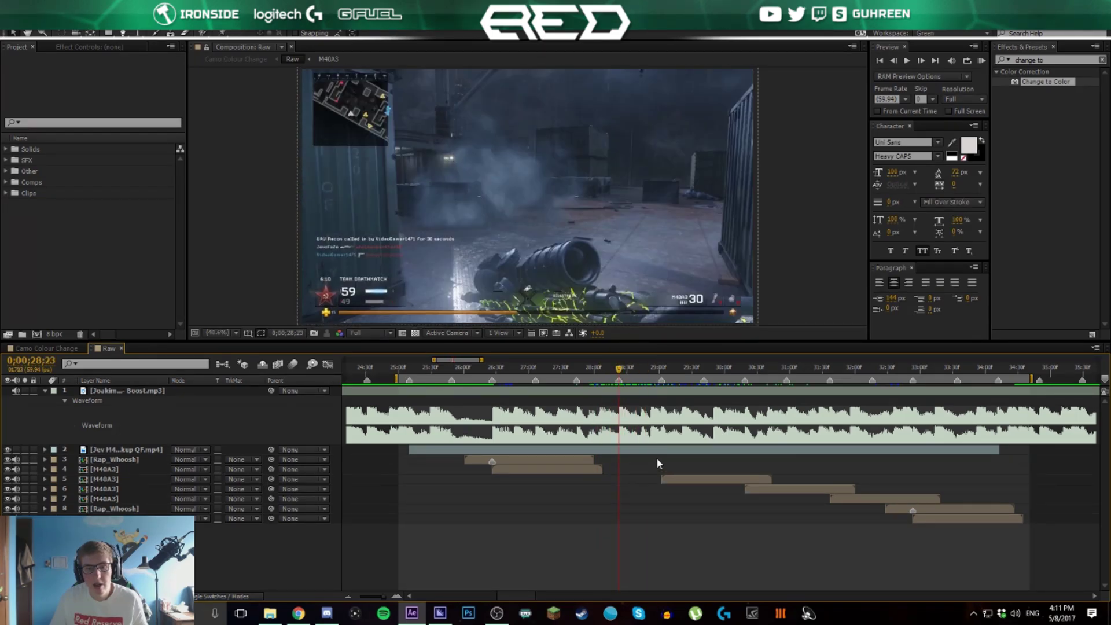
Split the gameplay layer near 28;22 and at 30;19, then undo the cuts after reviewing
{"action": "left_click", "coordinate": [657, 451]}
{"action": "key", "text": "ctrl+shift+d"}
{"action": "left_click_drag", "start_coordinate": [704, 371], "coordinate": [745, 367]}
{"action": "key", "text": "ctrl+shift+d"}
{"action": "left_click", "coordinate": [673, 368]}
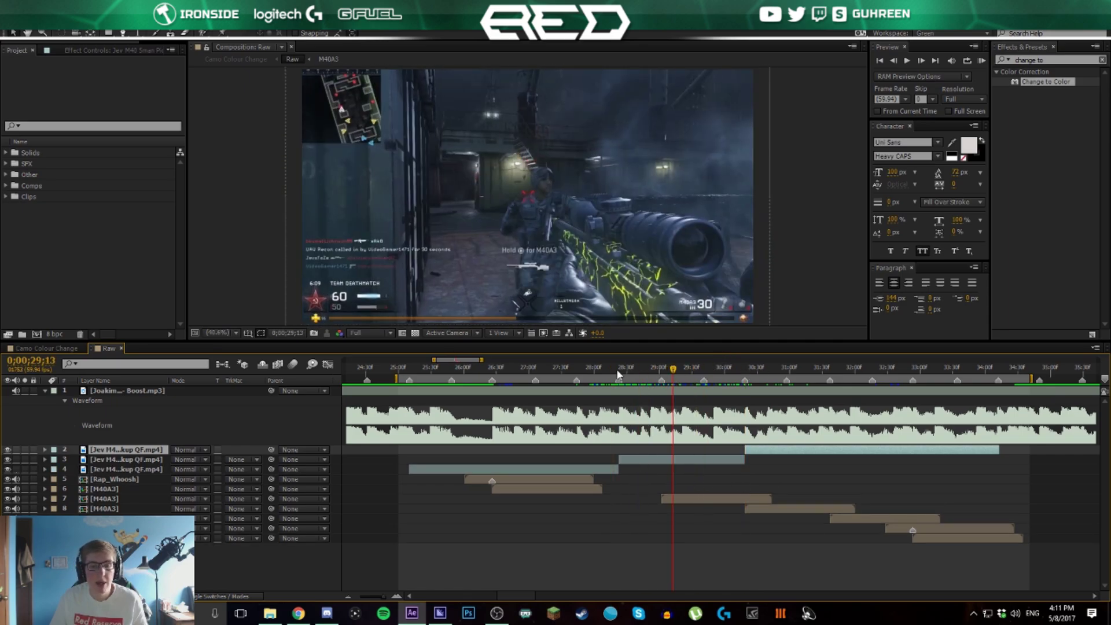
{"action": "left_click", "coordinate": [618, 368]}
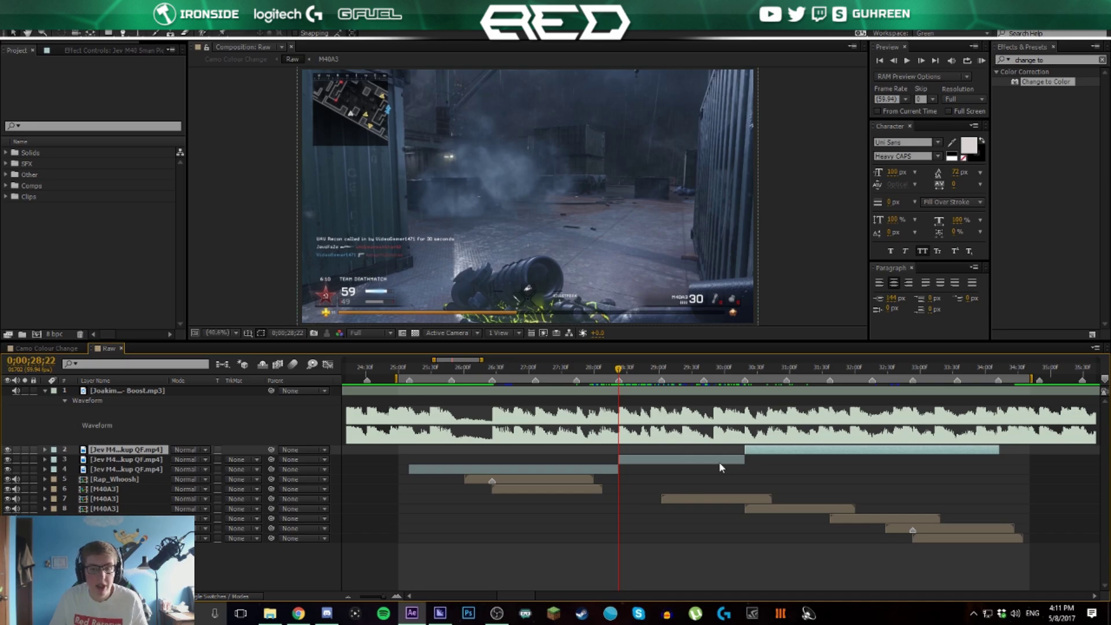
{"action": "key", "text": "ctrl+z"}
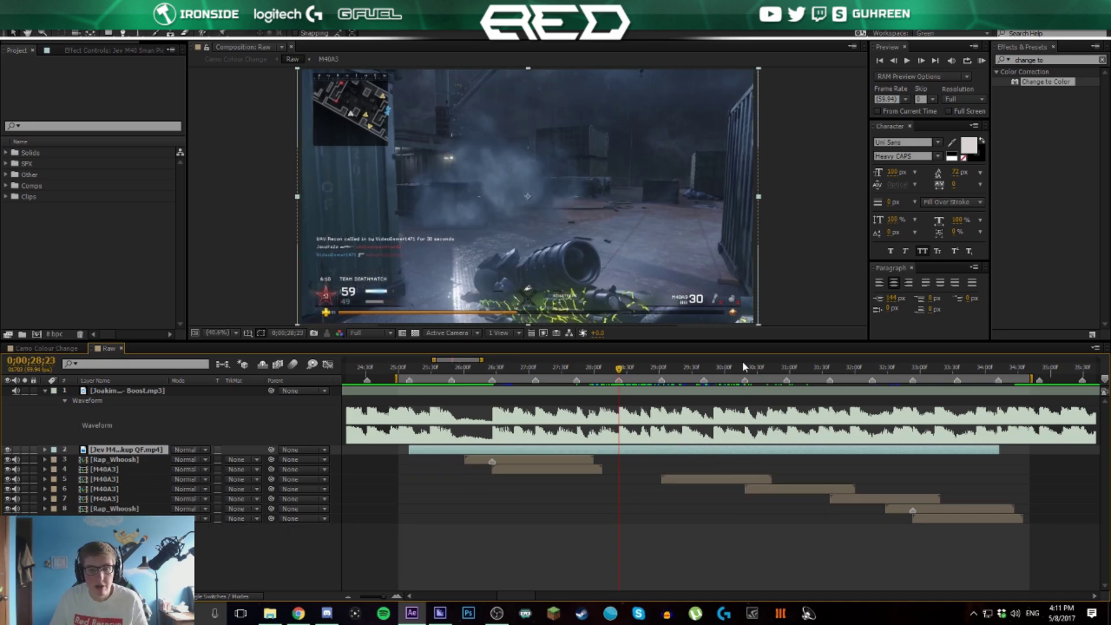
Re-cut the gameplay clip at 28;23 and 30;19 and select the middle piece
{"action": "key", "text": "ctrl+shift+d"}
{"action": "left_click", "coordinate": [745, 369]}
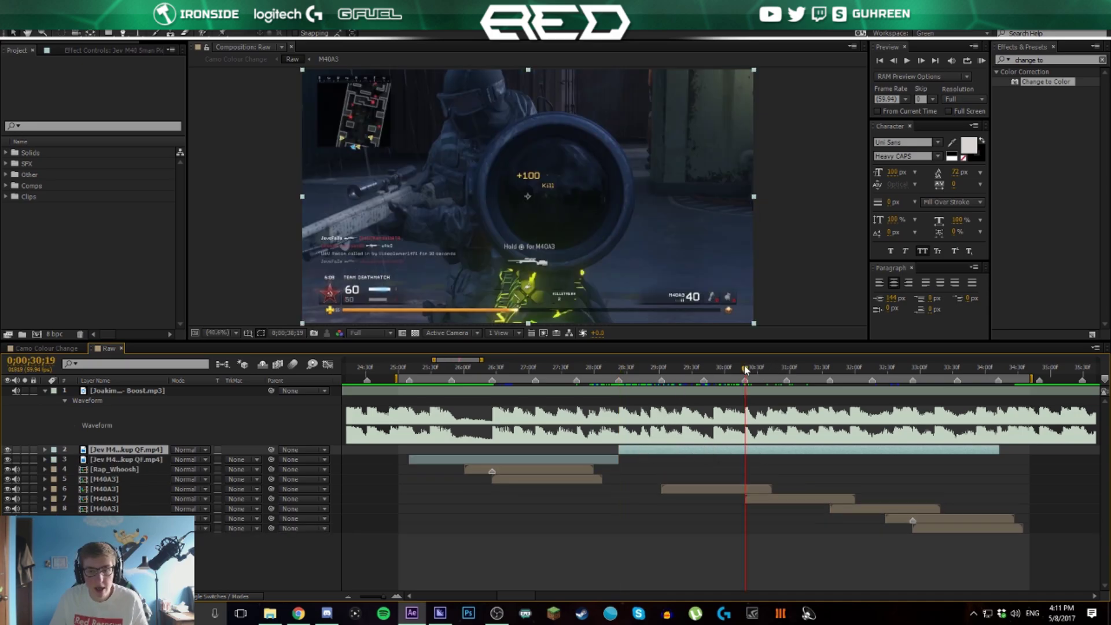
{"action": "key", "text": "ctrl+shift+d"}
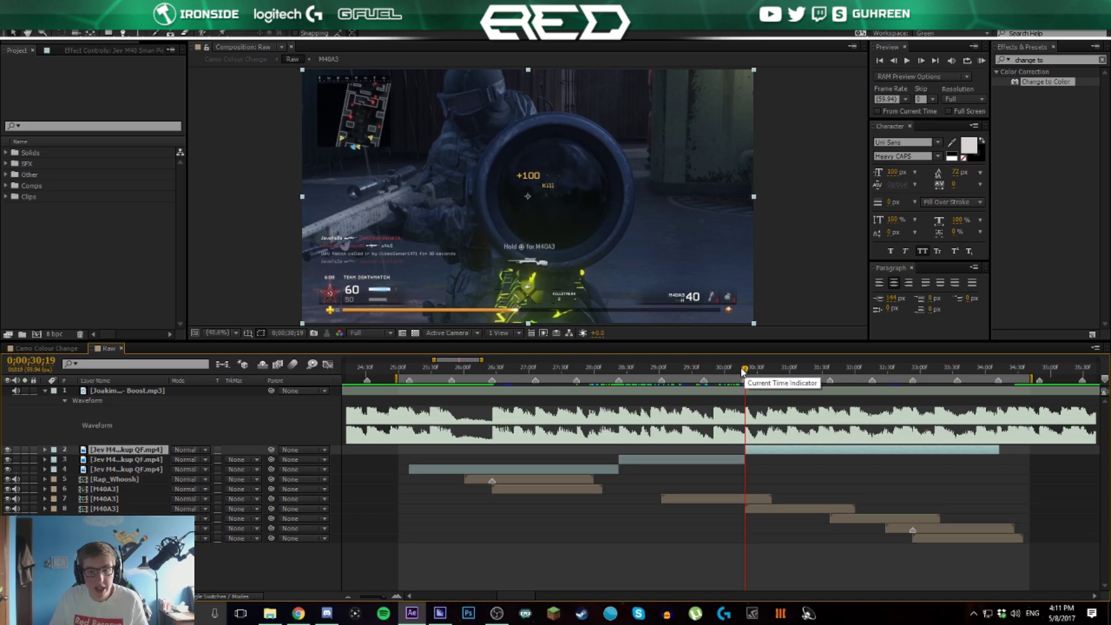
{"action": "left_click", "coordinate": [680, 368]}
{"action": "left_click", "coordinate": [687, 369]}
{"action": "left_click", "coordinate": [681, 460]}
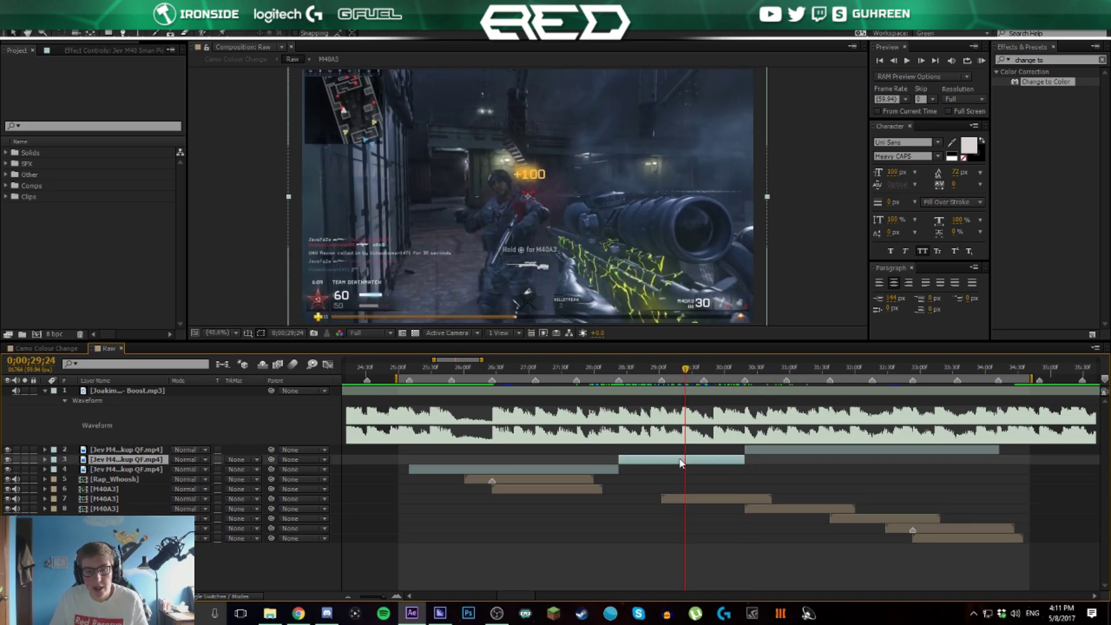
Pre-compose the middle piece, moving all attributes into the new composition
{"action": "right_click", "coordinate": [681, 461]}
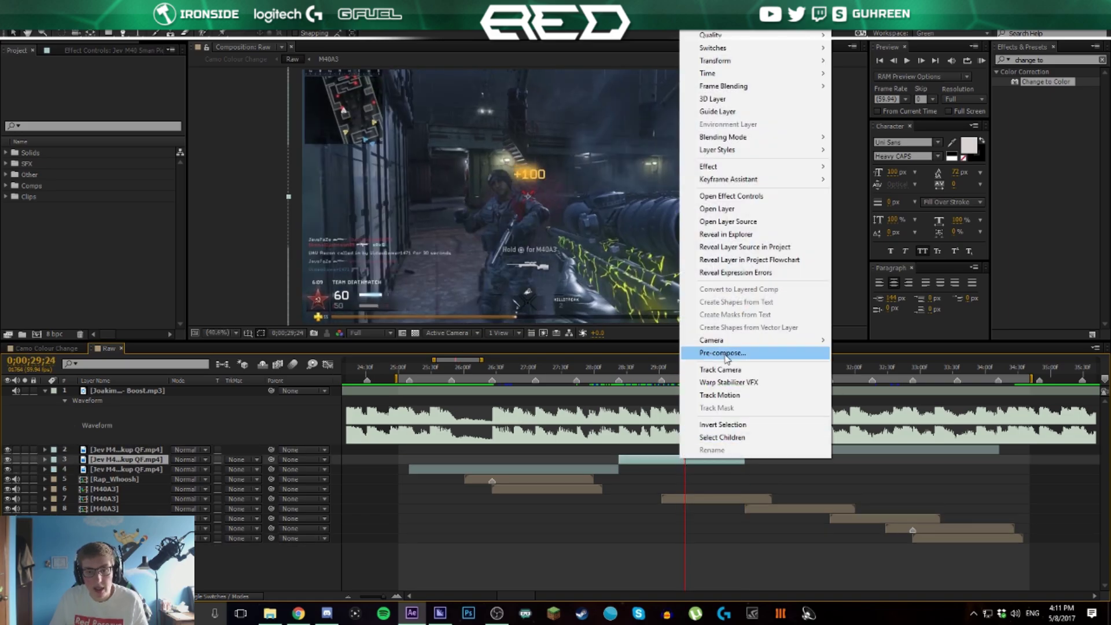
{"action": "left_click", "coordinate": [725, 354]}
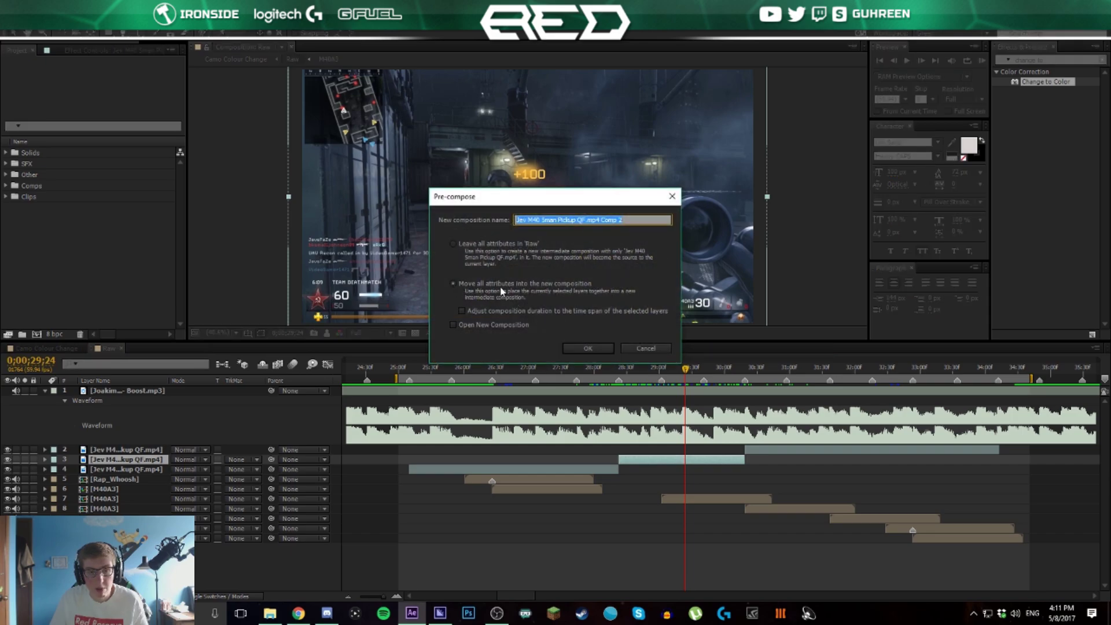
{"action": "left_click", "coordinate": [455, 243]}
{"action": "left_click", "coordinate": [453, 284]}
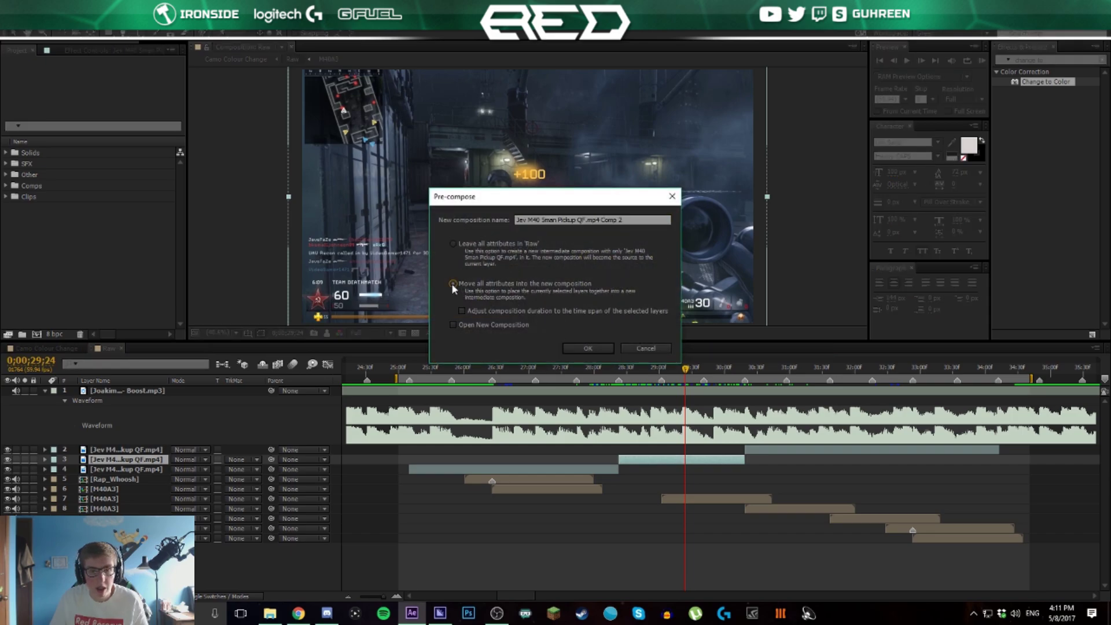
{"action": "left_click", "coordinate": [579, 351]}
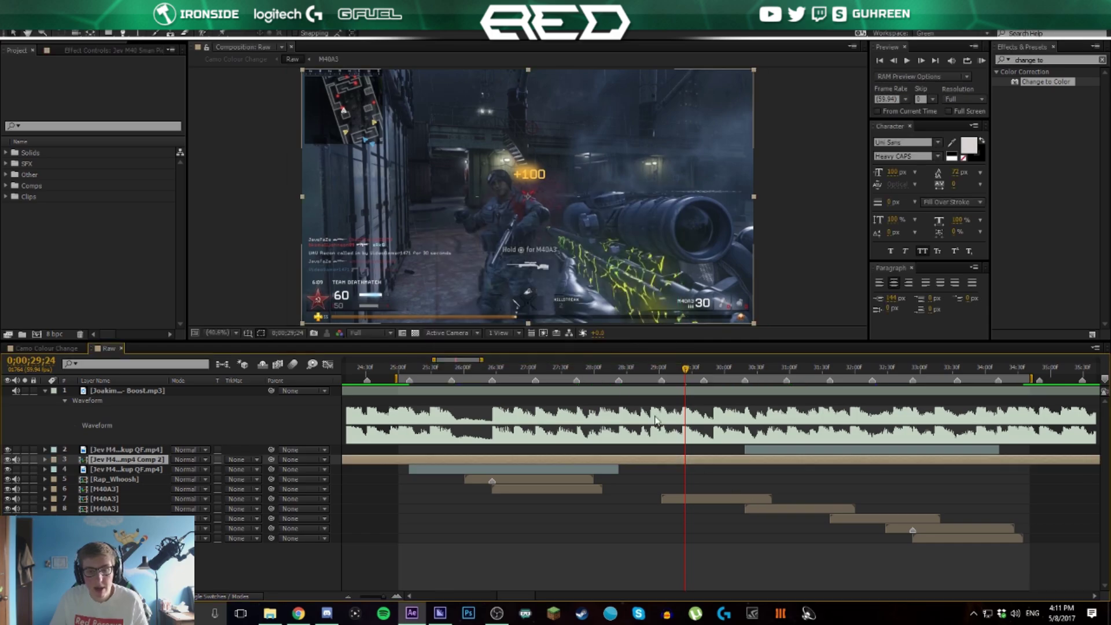
Split the precomp layer at 28;22 and 30;19 and delete the two outer pieces
{"action": "left_click", "coordinate": [618, 369]}
{"action": "key", "text": "ctrl+shift+d"}
{"action": "left_click", "coordinate": [745, 370]}
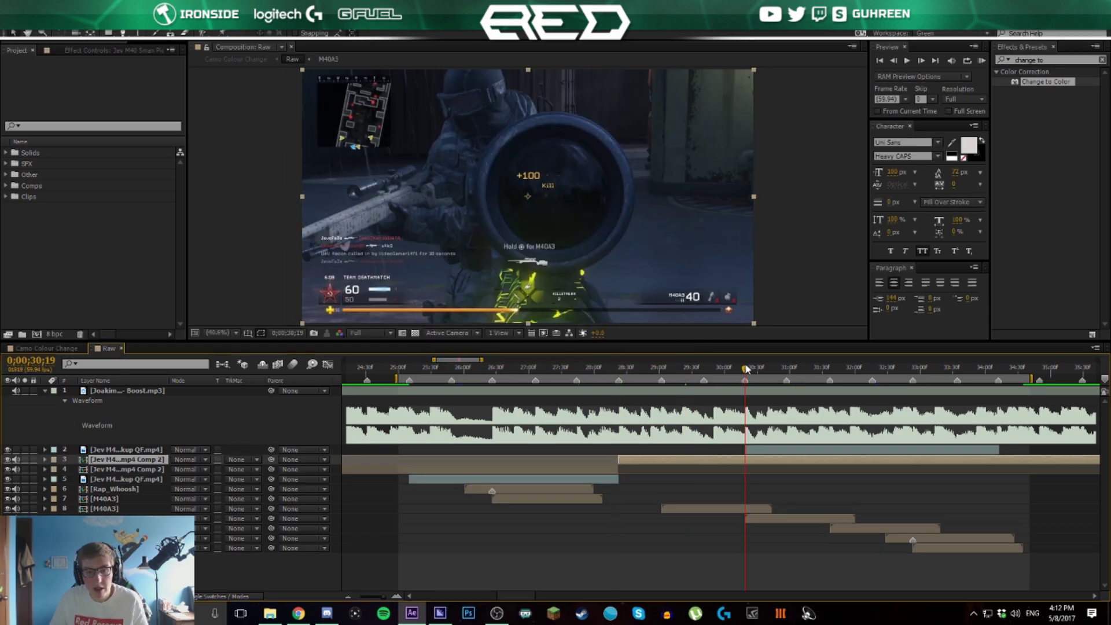
{"action": "key", "text": "ctrl+shift+d"}
{"action": "left_click", "coordinate": [581, 481], "text": "ctrl"}
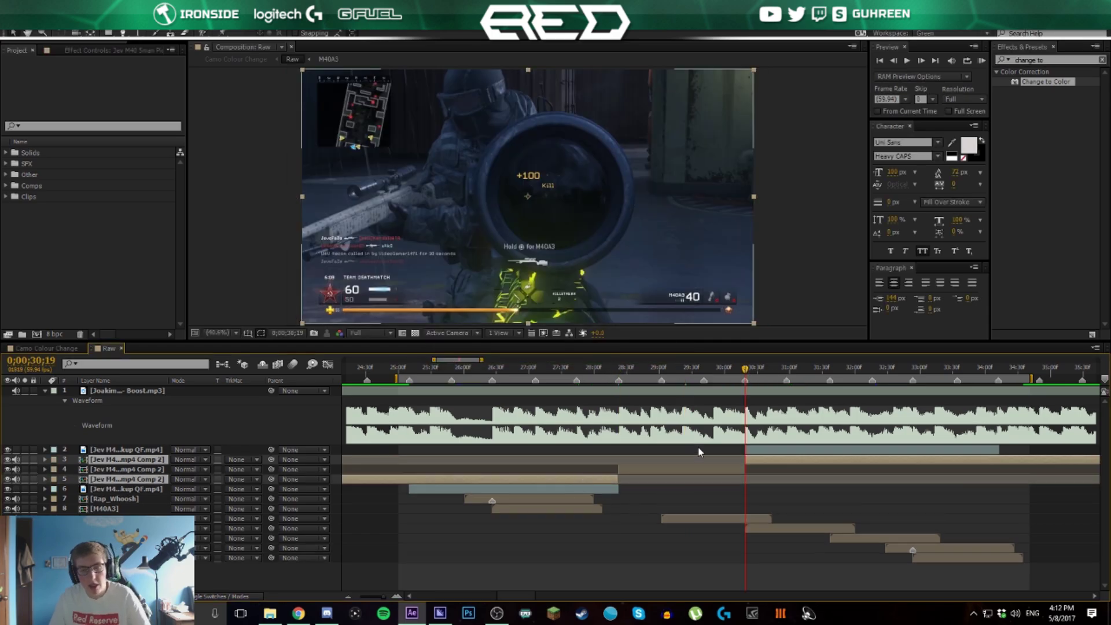
{"action": "key", "text": "End"}
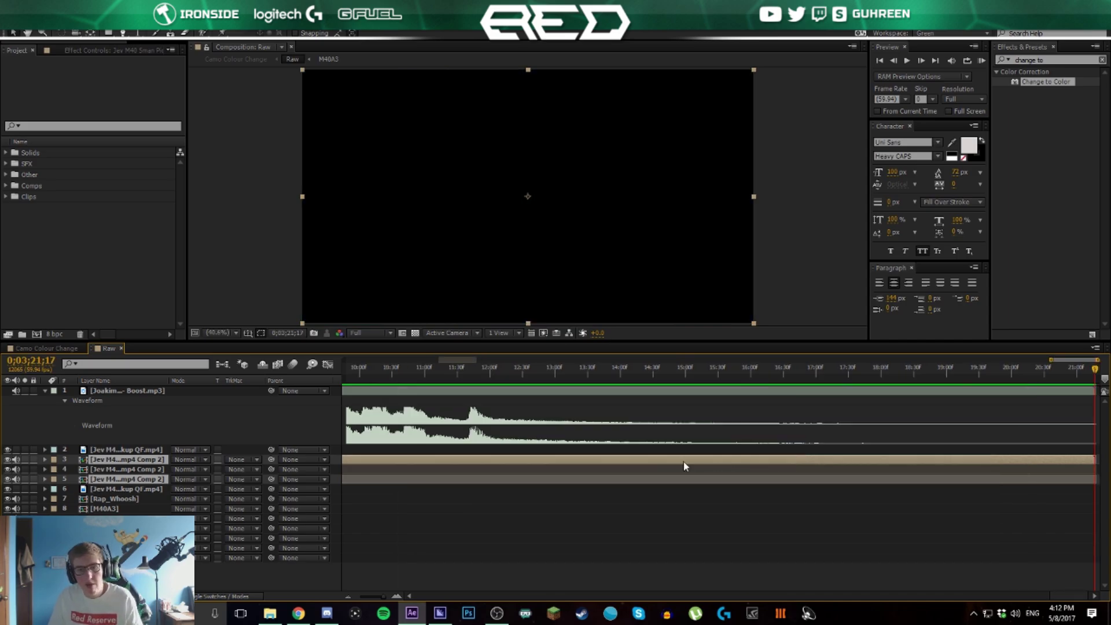
{"action": "left_click_drag", "start_coordinate": [1053, 360], "coordinate": [447, 370]}
{"action": "key", "text": "Delete"}
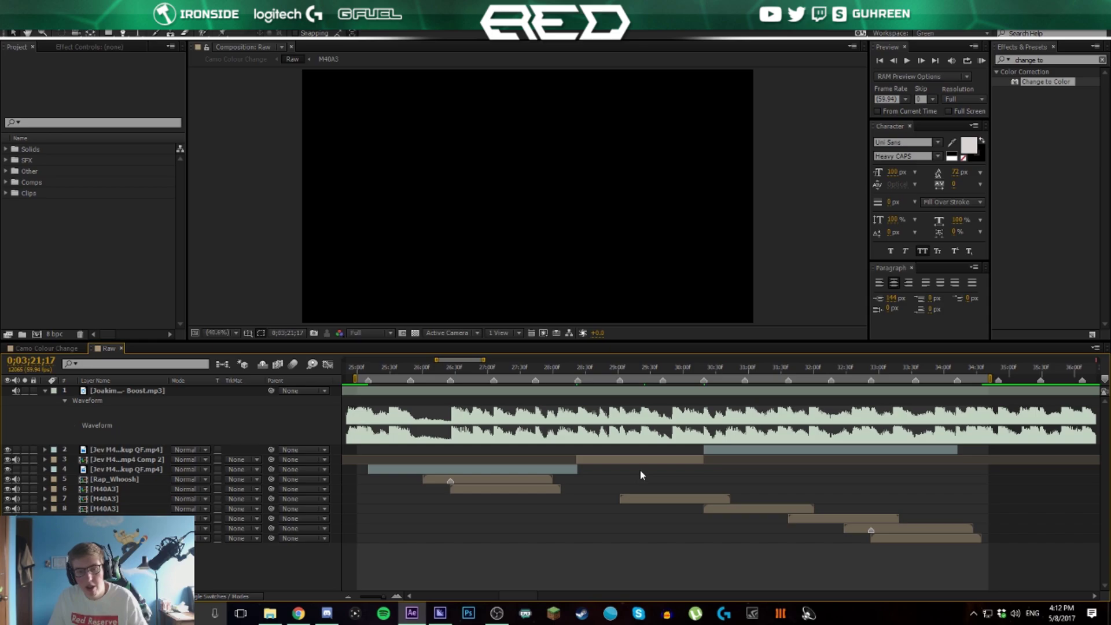
Confirm the leftover pieces stay deleted and open Jev M40 Sman Pickup QF.mp4 Comp 2
{"action": "left_click", "coordinate": [624, 461]}
{"action": "key", "text": "ctrl+z"}
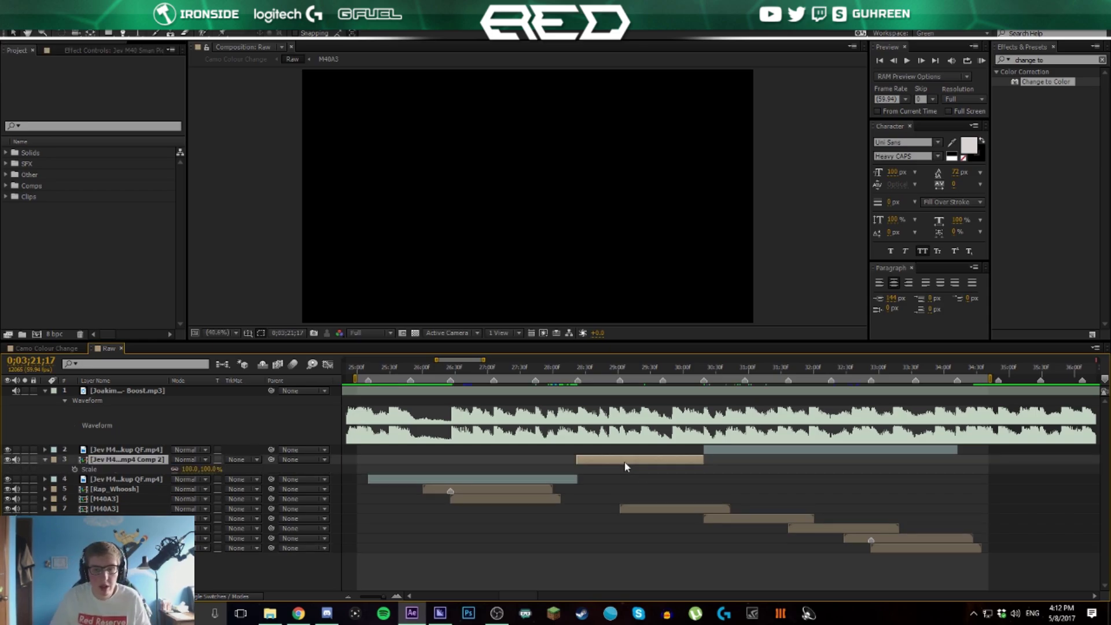
{"action": "key", "text": "ctrl+shift+z"}
{"action": "double_click", "coordinate": [625, 463]}
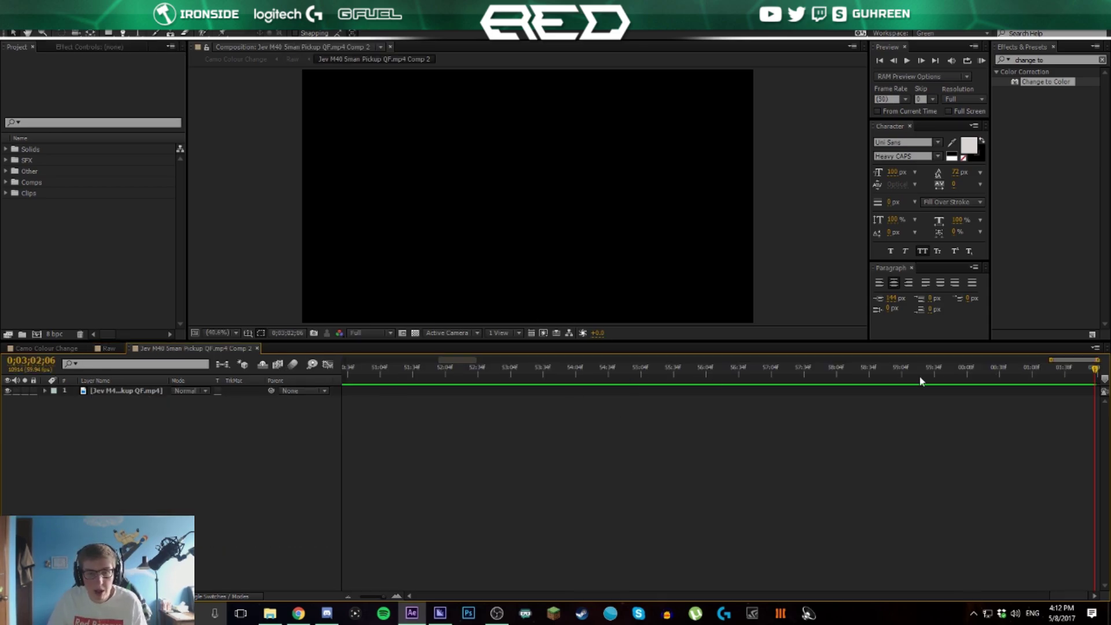
Add an adjustment layer above the clip at about 9;32, with the rifle's camo centred in view
{"action": "left_click_drag", "start_coordinate": [519, 347], "coordinate": [569, 389]}
{"action": "left_click_drag", "start_coordinate": [456, 368], "coordinate": [483, 371]}
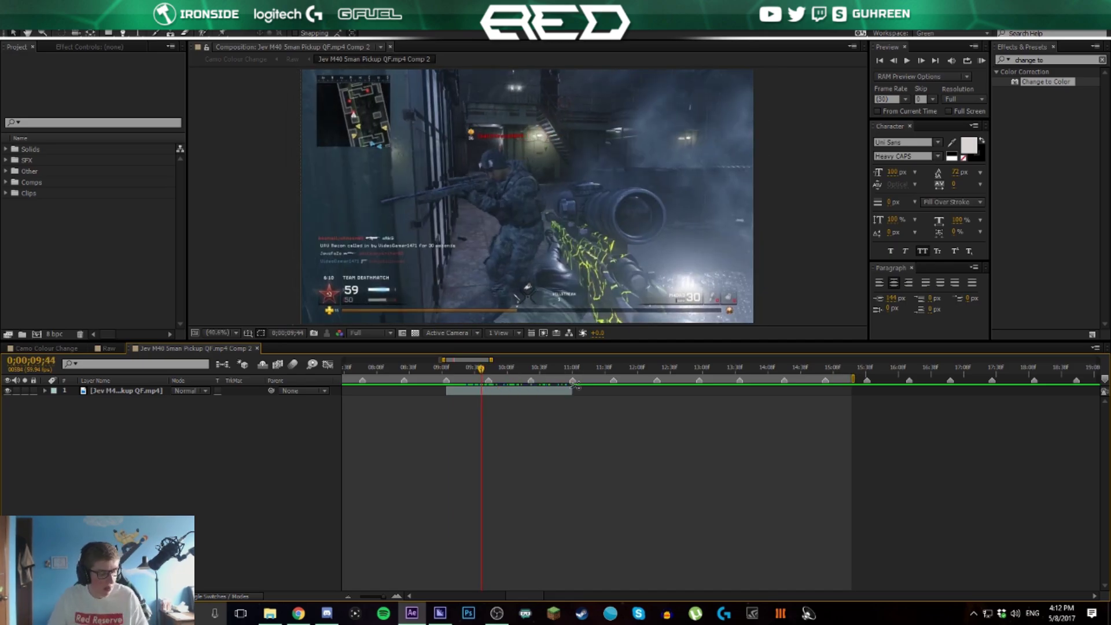
{"action": "key", "text": "ctrl+alt+y"}
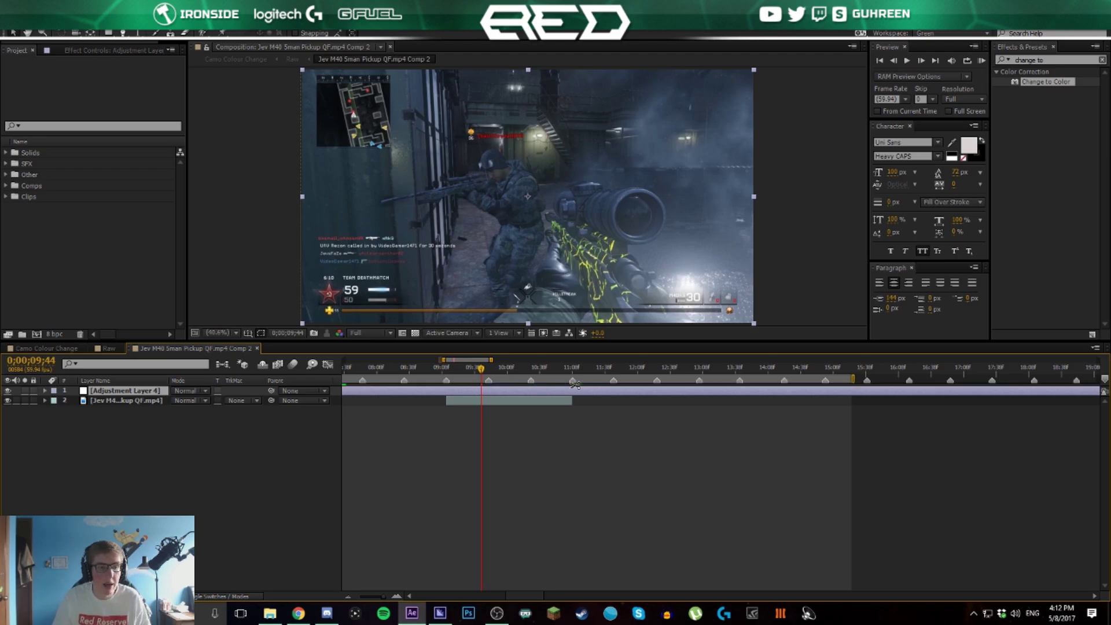
{"action": "left_click", "coordinate": [474, 373]}
{"action": "left_click_drag", "start_coordinate": [473, 374], "coordinate": [469, 376]}
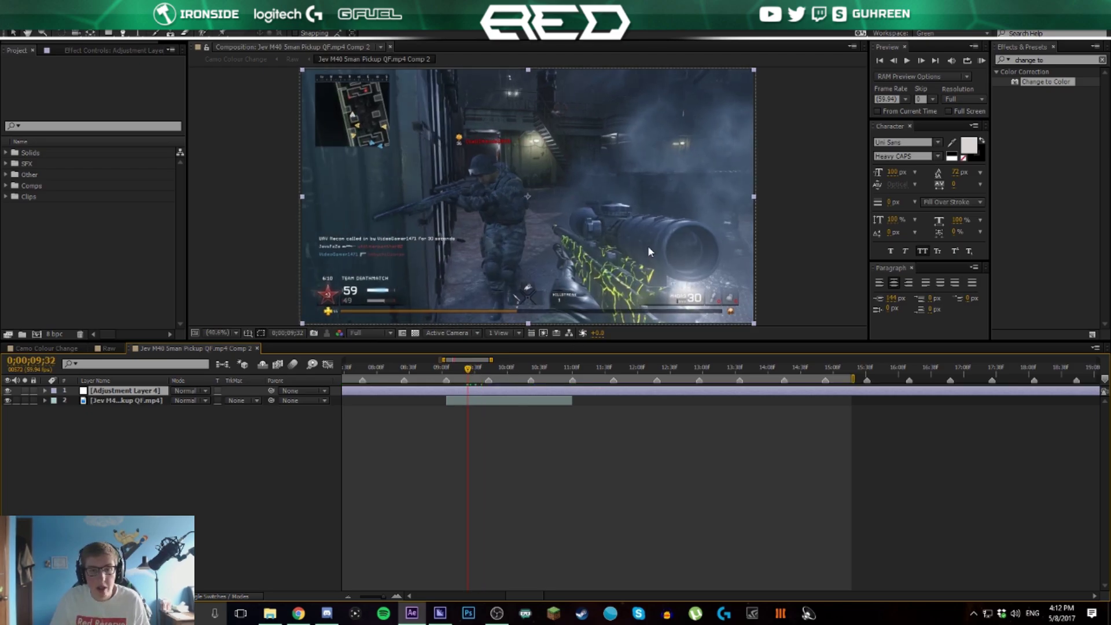
{"action": "scroll", "coordinate": [588, 259], "scroll_direction": "up", "scroll_amount": 3}
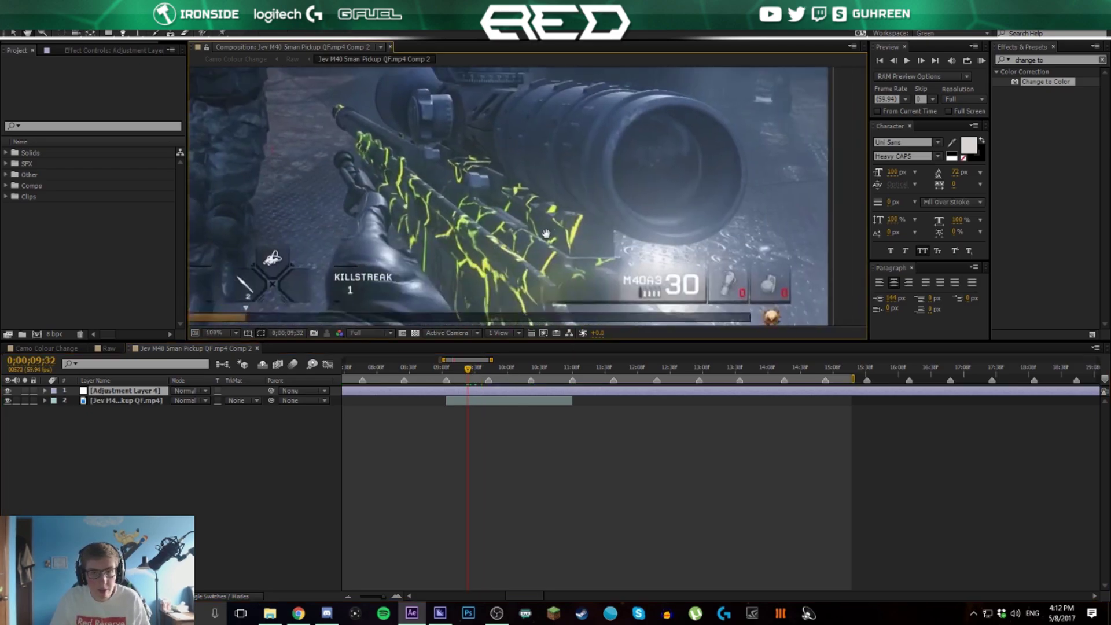
{"action": "left_click_drag", "start_coordinate": [547, 234], "coordinate": [524, 169]}
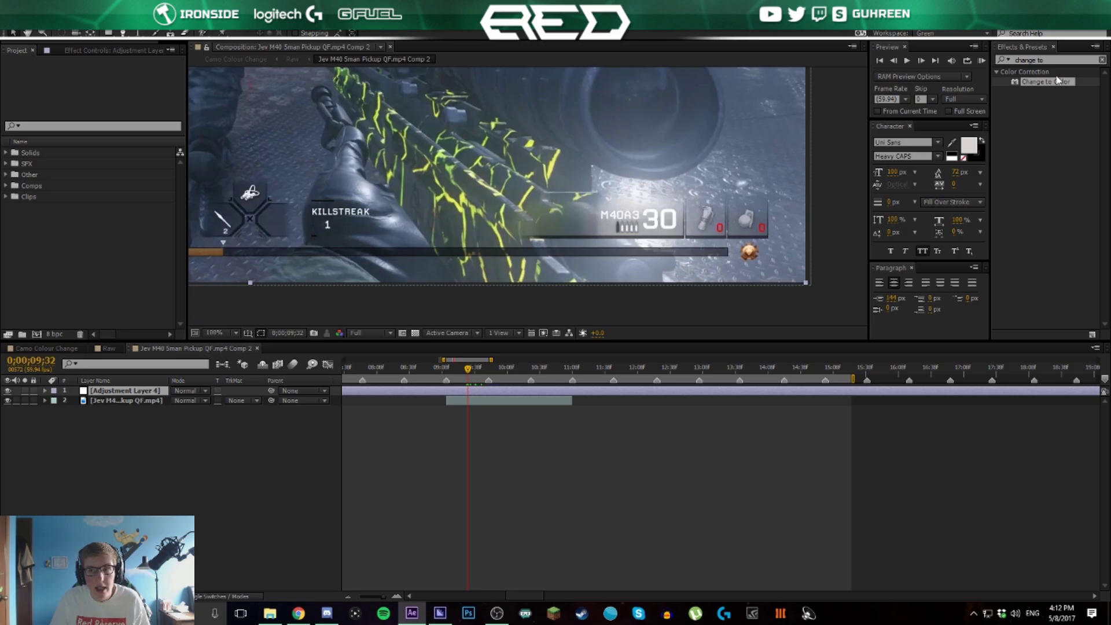
Search effects for 'change to co' and apply Change to Color to the adjustment layer
{"action": "left_click", "coordinate": [1040, 62]}
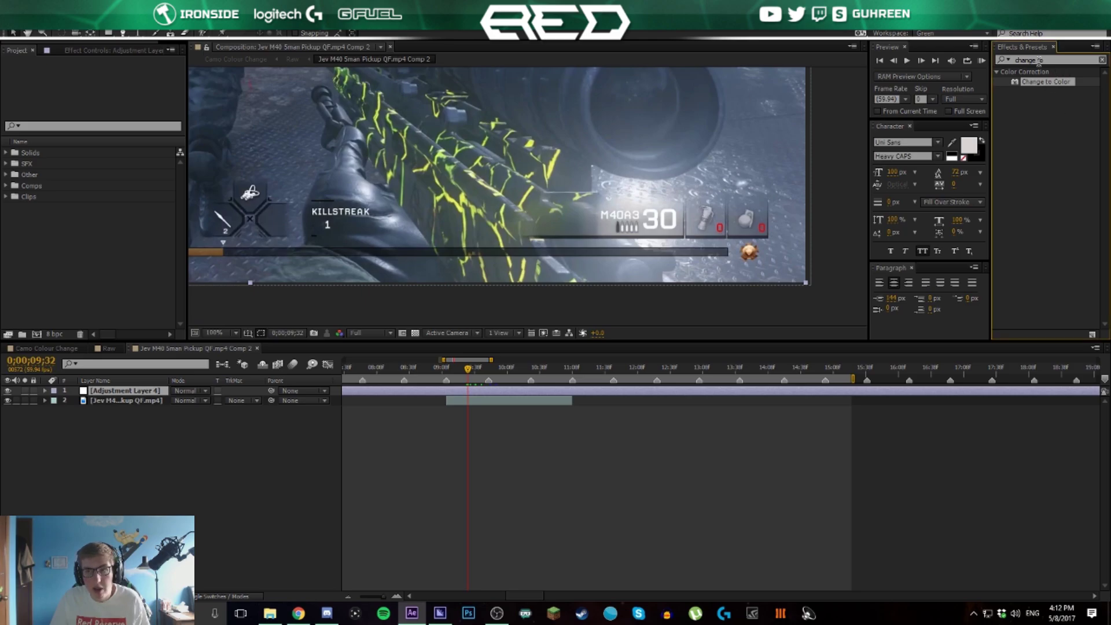
{"action": "left_click", "coordinate": [1101, 62]}
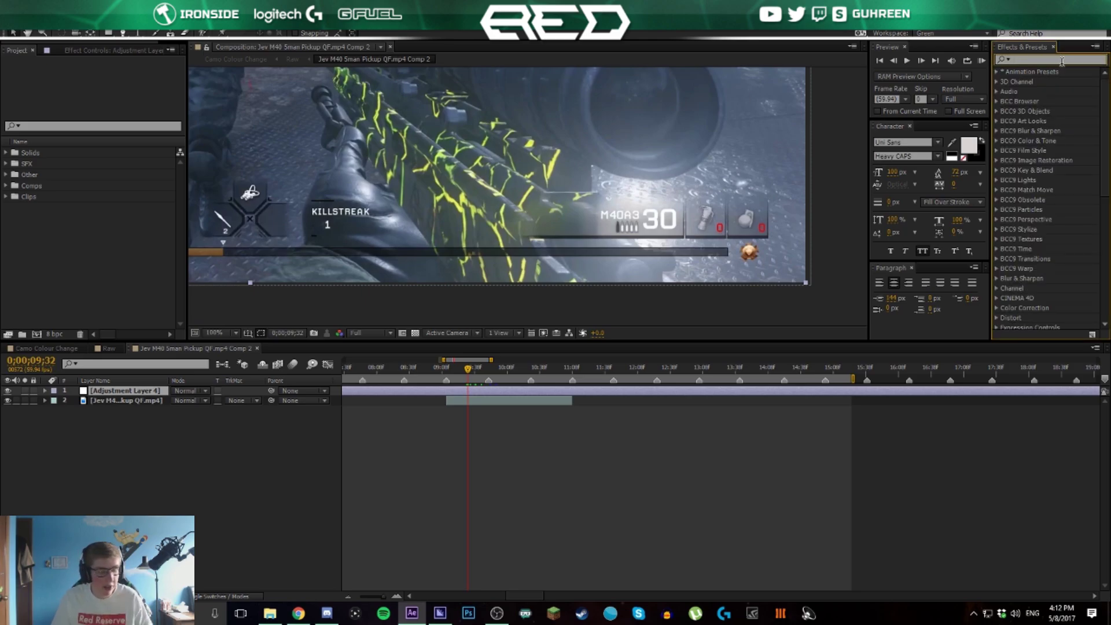
{"action": "type", "text": "change to co"}
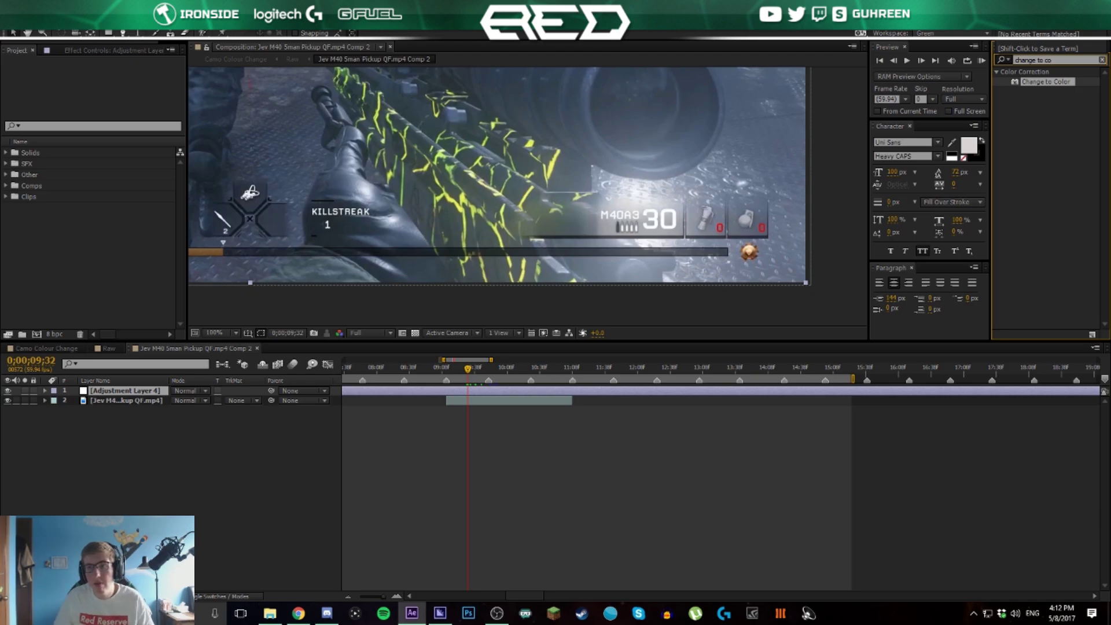
{"action": "left_click_drag", "start_coordinate": [1044, 85], "coordinate": [647, 393]}
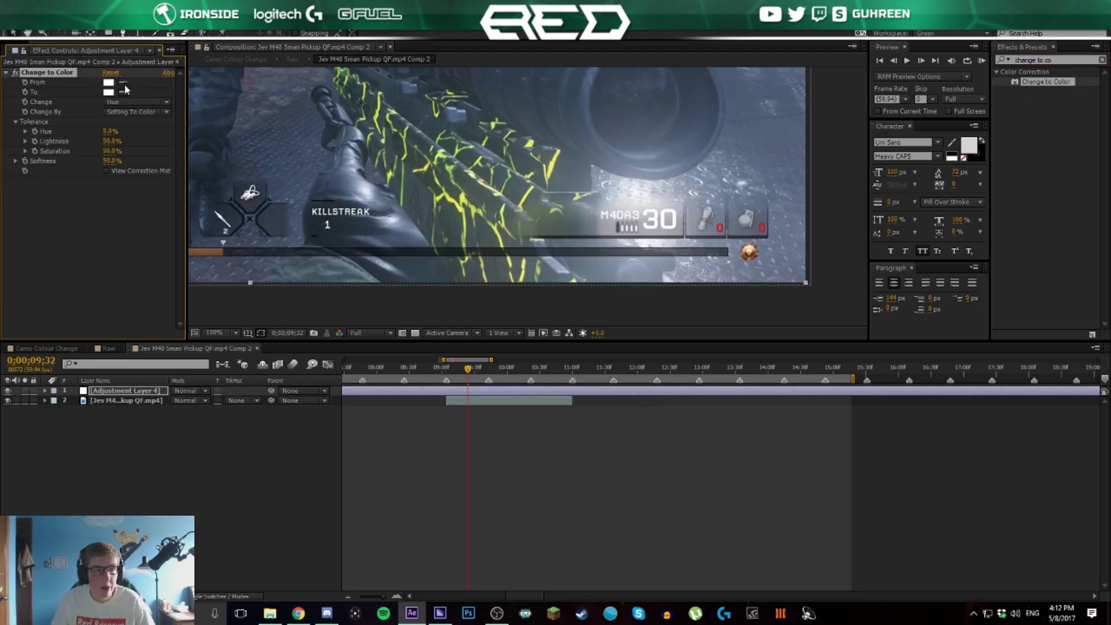
Eyedrop the yellow camo as the From colour and raise Hue tolerance to 30%
{"action": "left_click", "coordinate": [463, 204]}
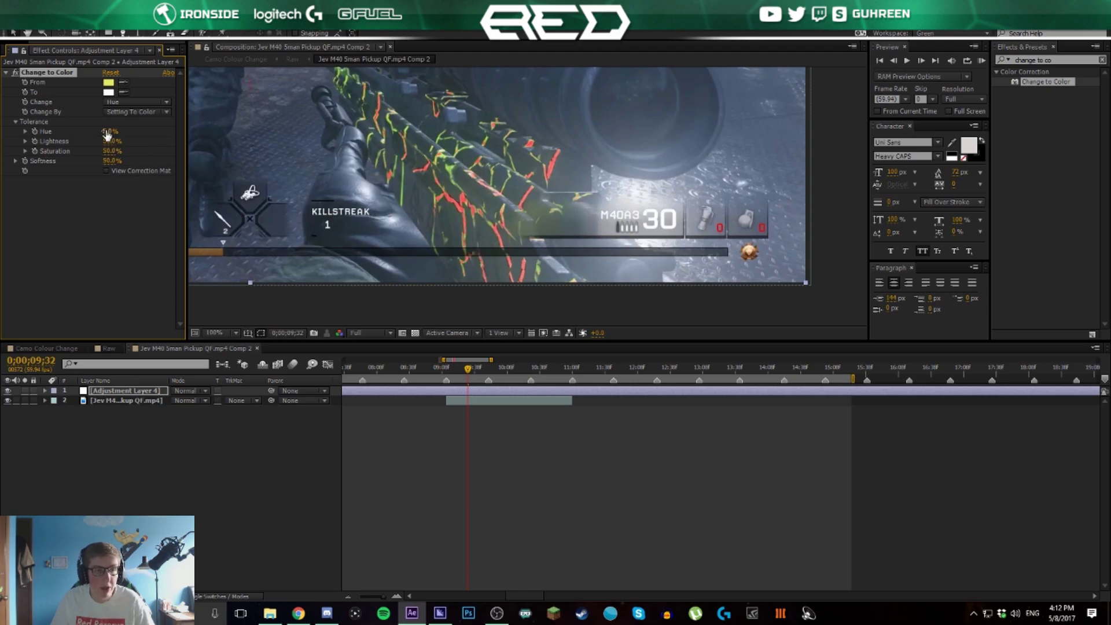
{"action": "left_click_drag", "start_coordinate": [110, 131], "coordinate": [121, 130]}
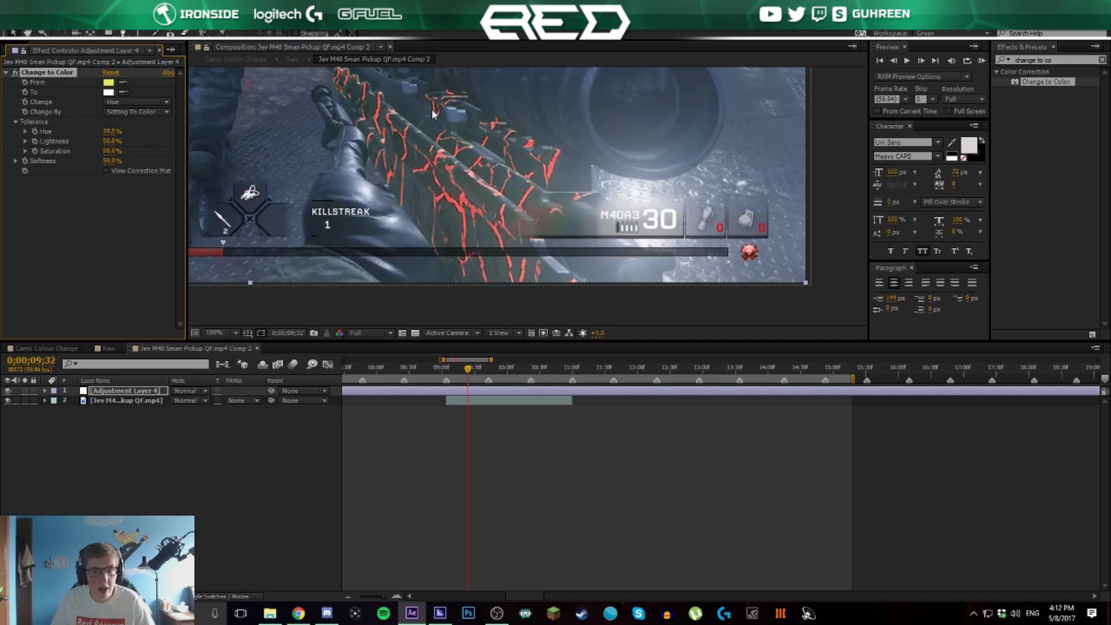
Fit the frame in the viewer, then flick Change to Color off and on to compare, leaving it on
{"action": "left_click", "coordinate": [215, 334]}
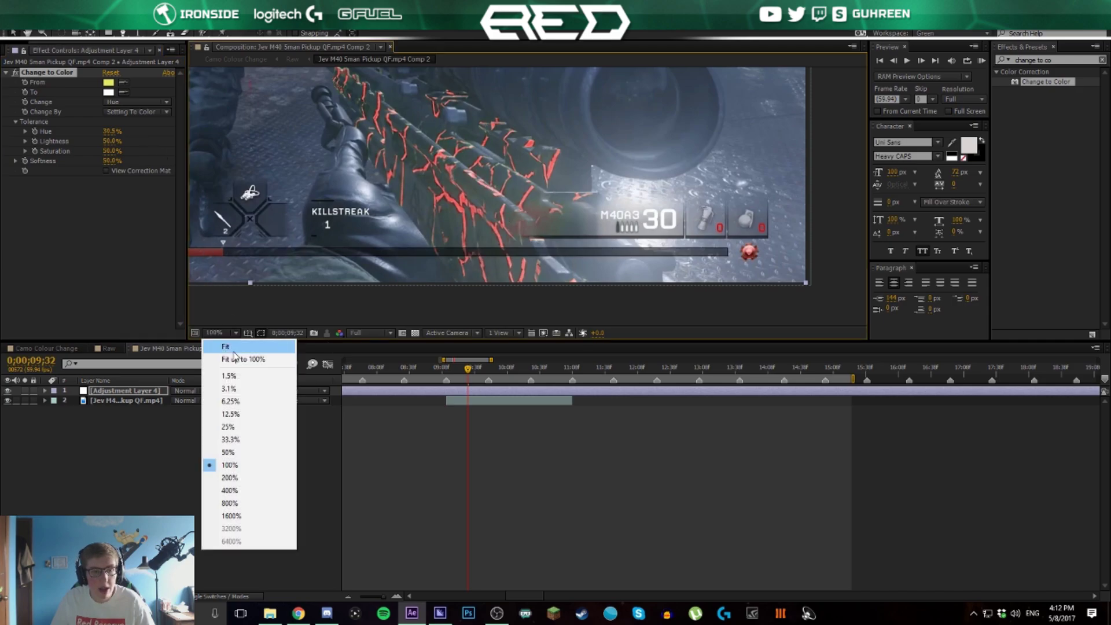
{"action": "left_click", "coordinate": [246, 359]}
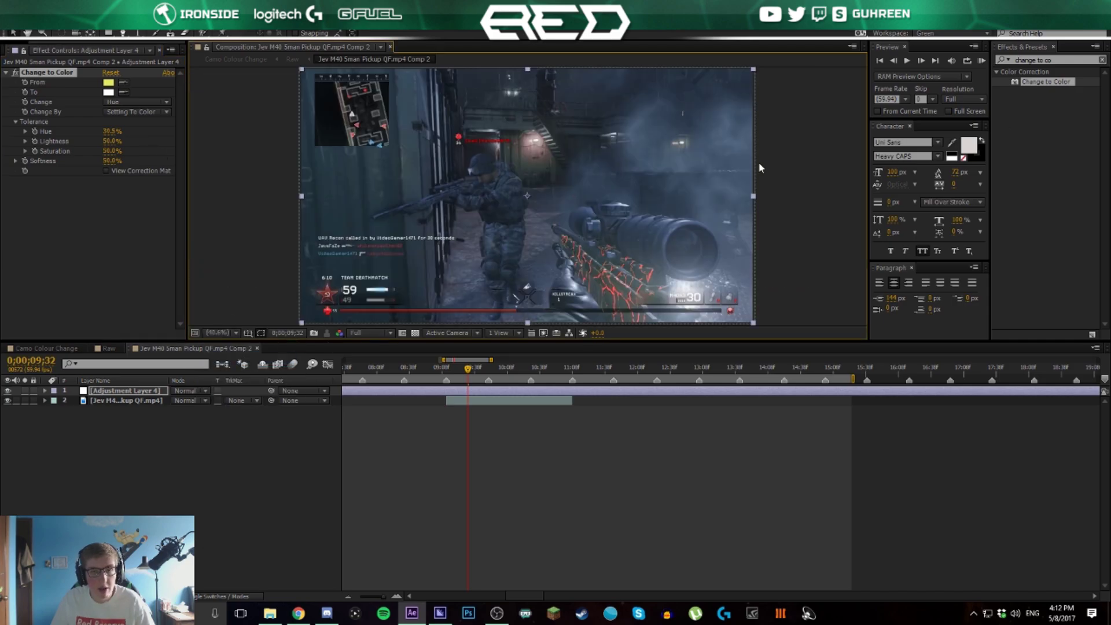
{"action": "left_click", "coordinate": [16, 72]}
{"action": "left_click", "coordinate": [15, 73]}
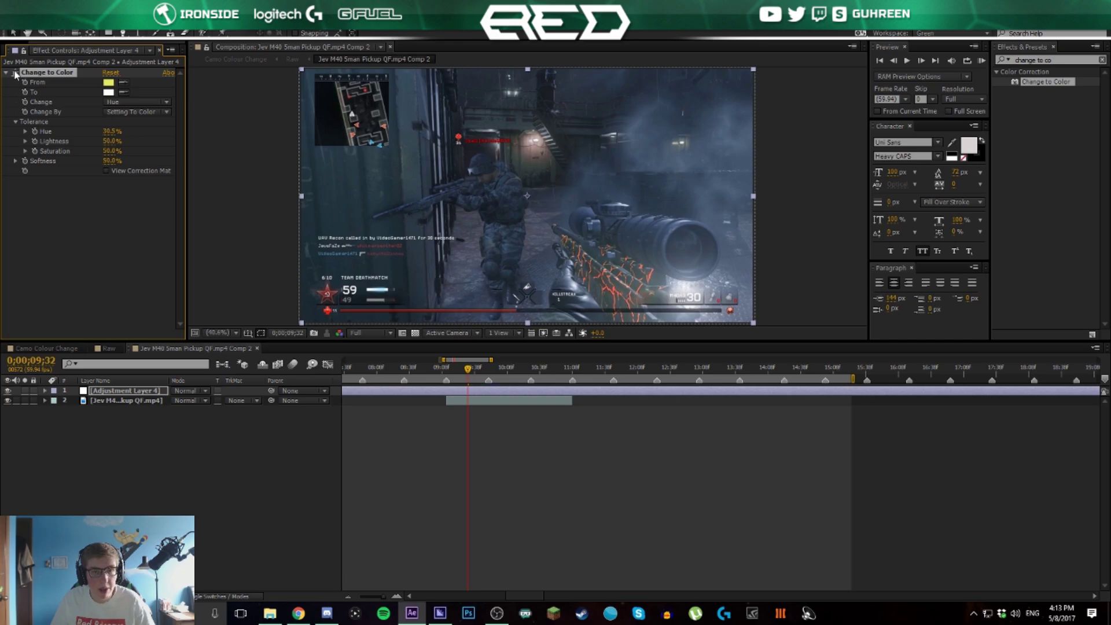
{"action": "left_click", "coordinate": [16, 72]}
{"action": "left_click", "coordinate": [16, 72]}
{"action": "left_click", "coordinate": [16, 73]}
{"action": "left_click", "coordinate": [16, 72]}
{"action": "left_click", "coordinate": [16, 72]}
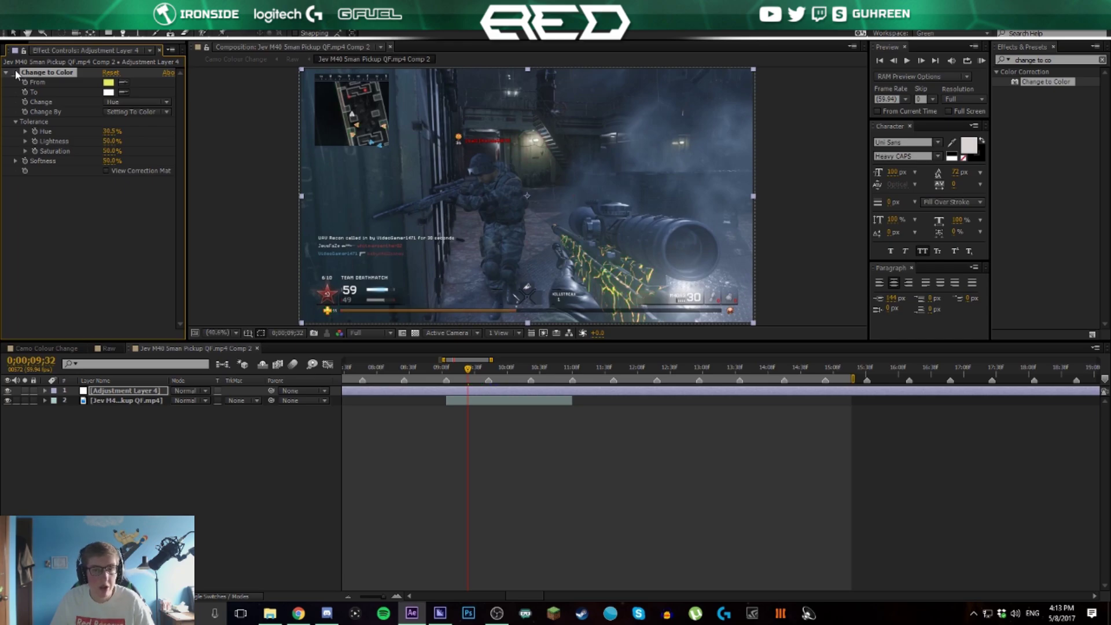
{"action": "left_click", "coordinate": [16, 72]}
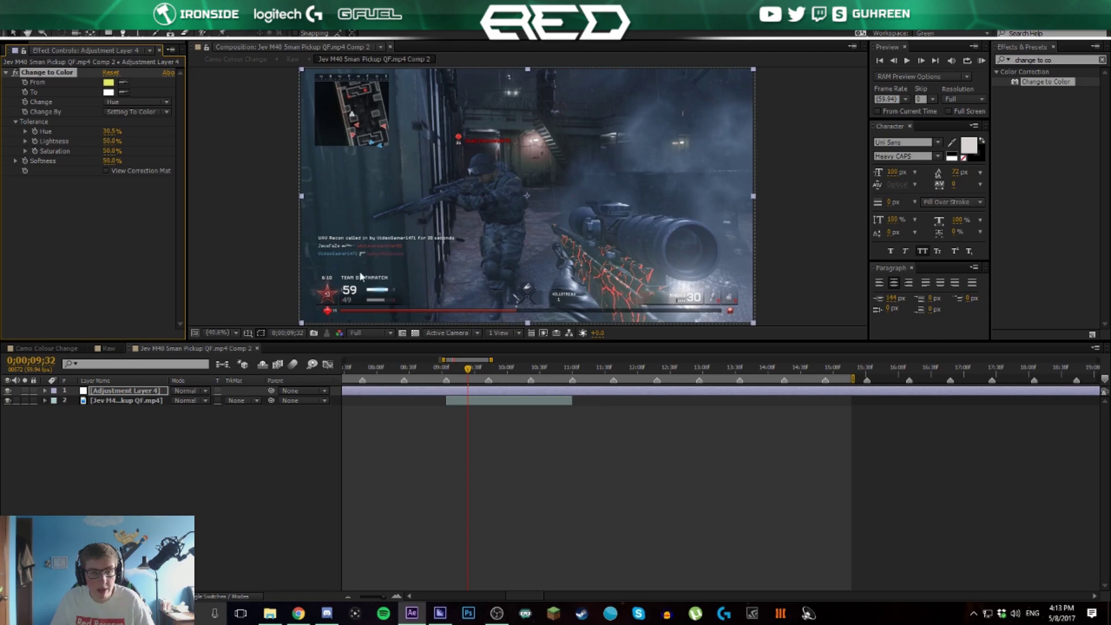
{"action": "left_click", "coordinate": [16, 73]}
{"action": "left_click", "coordinate": [15, 72]}
{"action": "left_click", "coordinate": [16, 72]}
{"action": "left_click", "coordinate": [16, 72]}
{"action": "left_click", "coordinate": [16, 72]}
{"action": "left_click", "coordinate": [15, 73]}
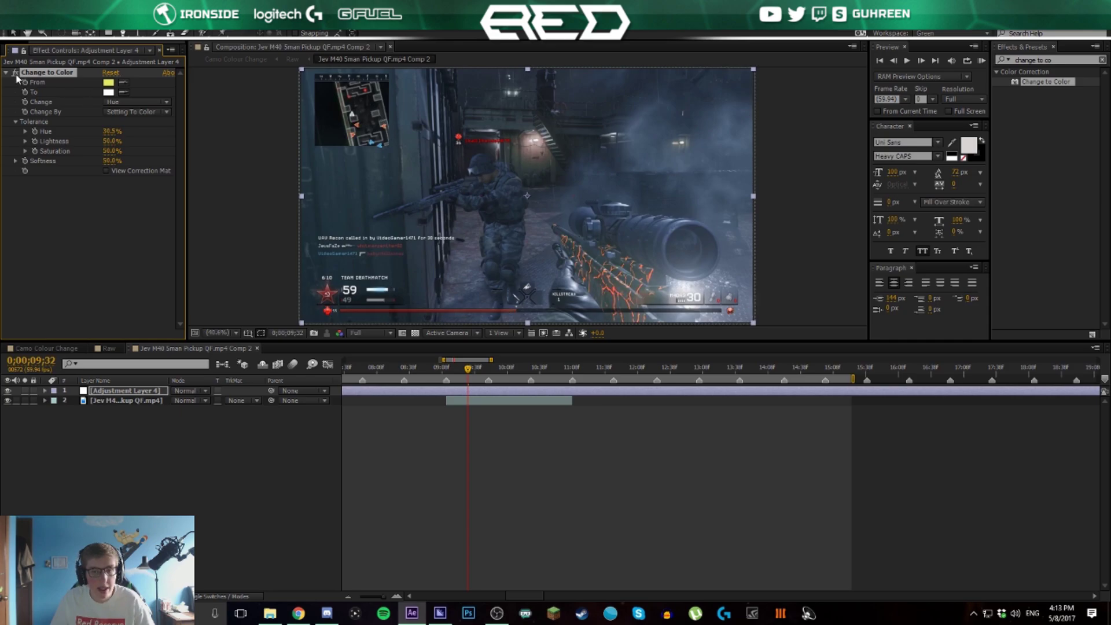
{"action": "left_click", "coordinate": [15, 72]}
{"action": "left_click", "coordinate": [16, 72]}
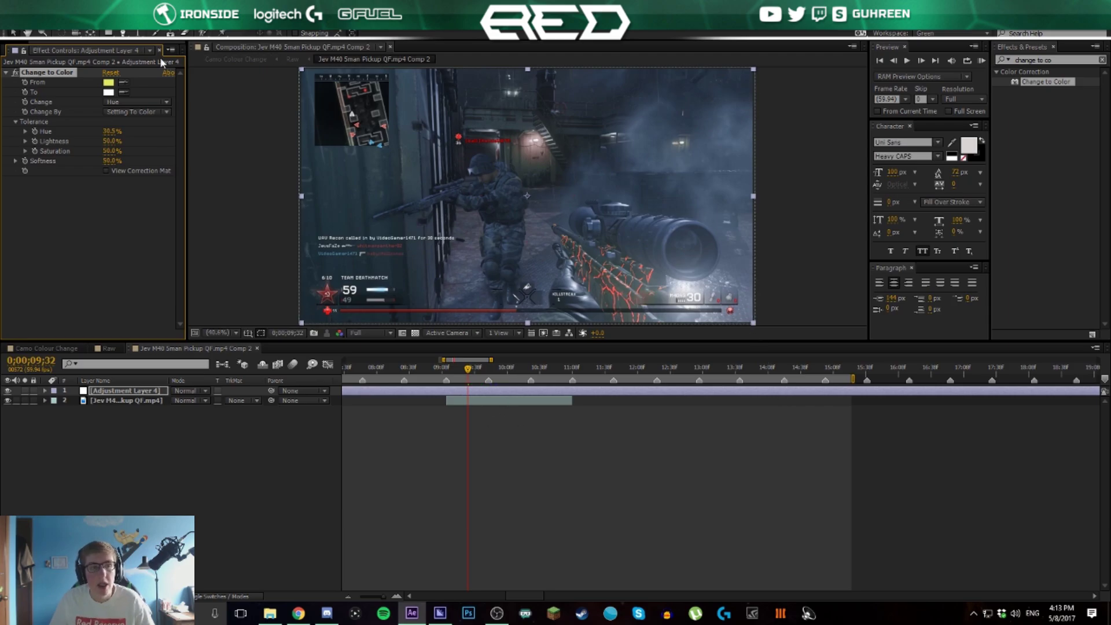
Draw a closed Pen-tool mask outlining the rifle and scope on the adjustment layer
{"action": "left_click", "coordinate": [122, 34]}
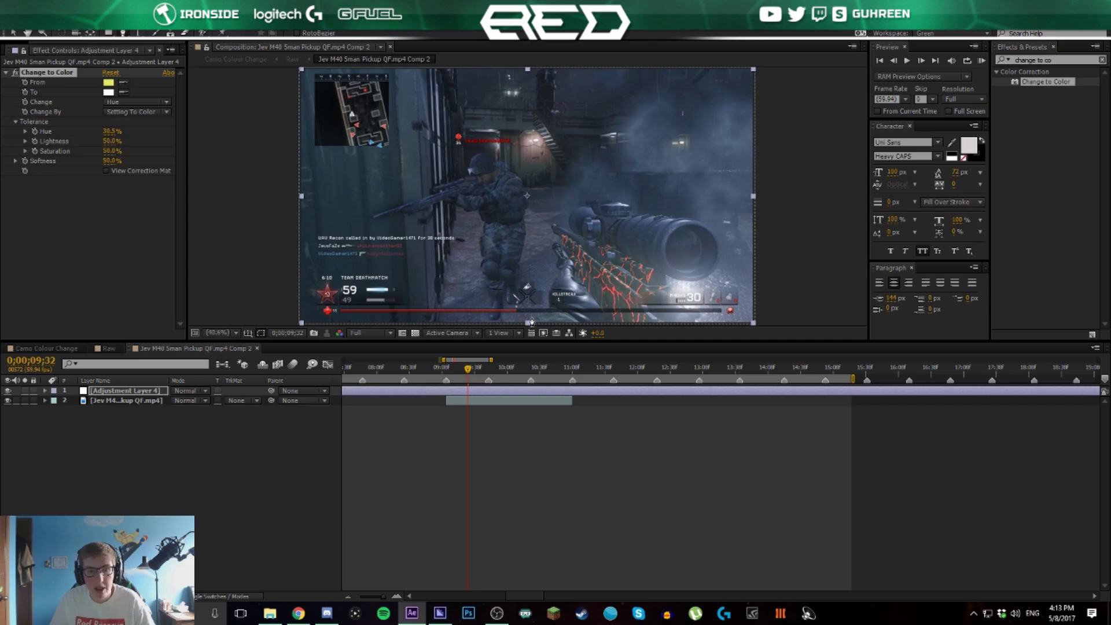
{"action": "left_click", "coordinate": [575, 322]}
{"action": "left_click", "coordinate": [543, 282]}
{"action": "left_click", "coordinate": [527, 222]}
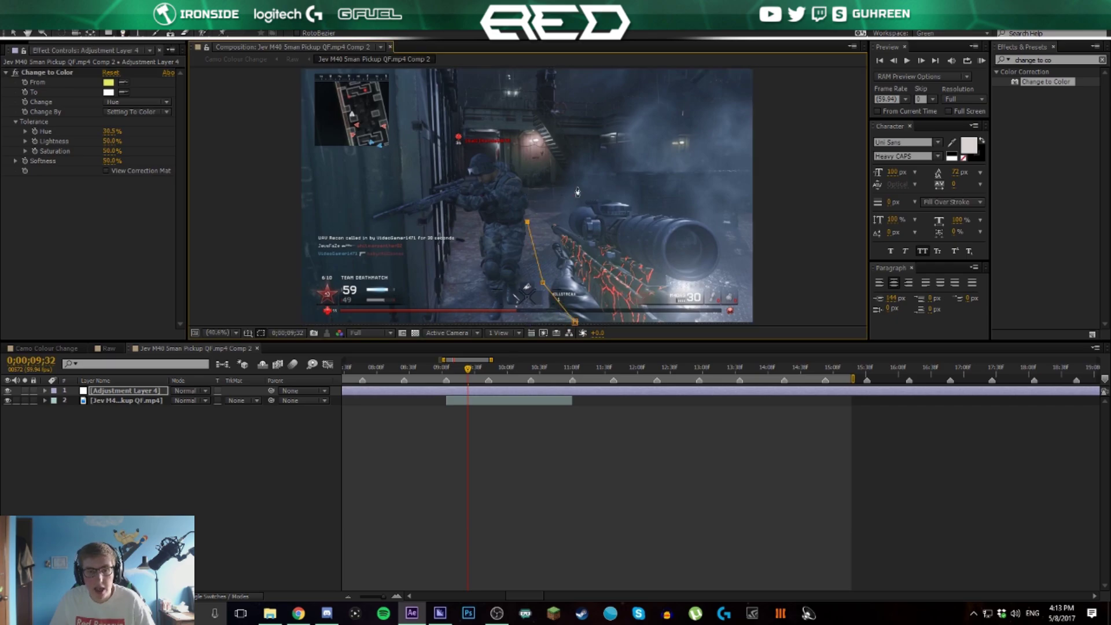
{"action": "left_click", "coordinate": [579, 187]}
{"action": "left_click", "coordinate": [683, 187]}
{"action": "left_click", "coordinate": [723, 227]}
{"action": "left_click", "coordinate": [690, 276]}
{"action": "left_click", "coordinate": [669, 295]}
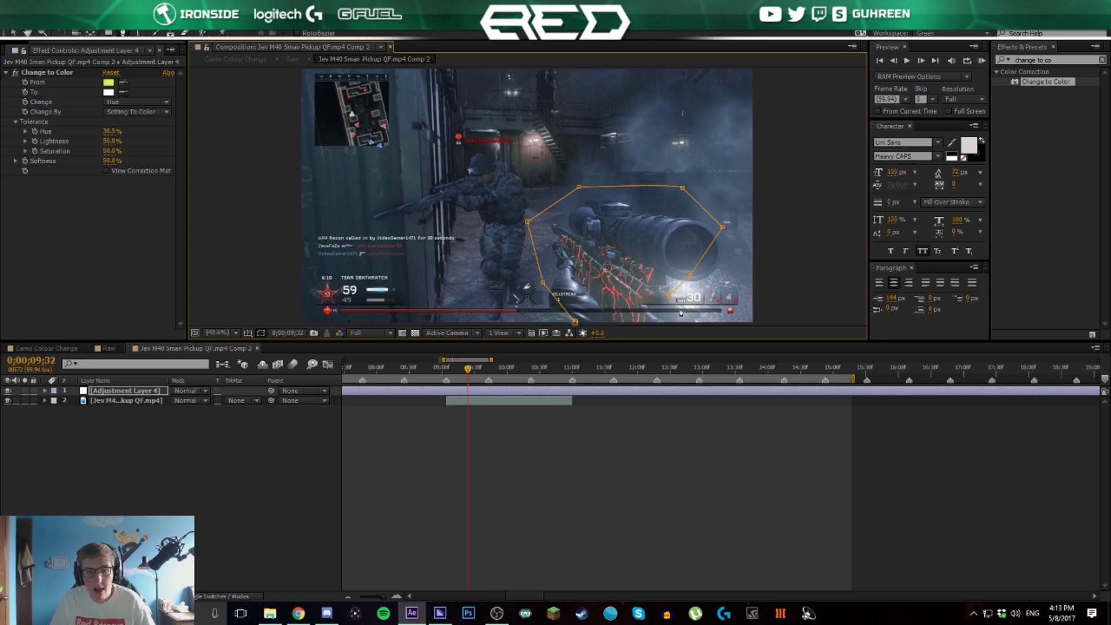
{"action": "left_click", "coordinate": [702, 315]}
{"action": "left_click", "coordinate": [574, 323]}
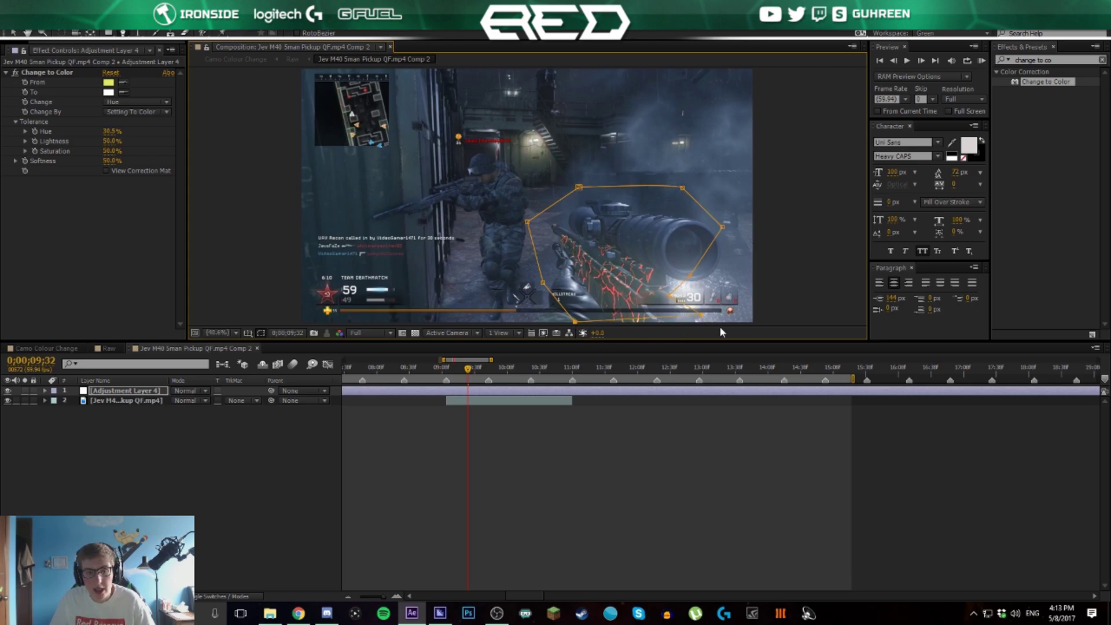
Pull the bottom-right mask point below the frame and reveal the mask properties
{"action": "left_click_drag", "start_coordinate": [704, 318], "coordinate": [714, 337]}
{"action": "mouse_move", "coordinate": [467, 368]}
{"action": "left_mouse_down"}
{"action": "mouse_move", "coordinate": [447, 368]}
{"action": "mouse_move", "coordinate": [466, 365]}
{"action": "left_mouse_up"}
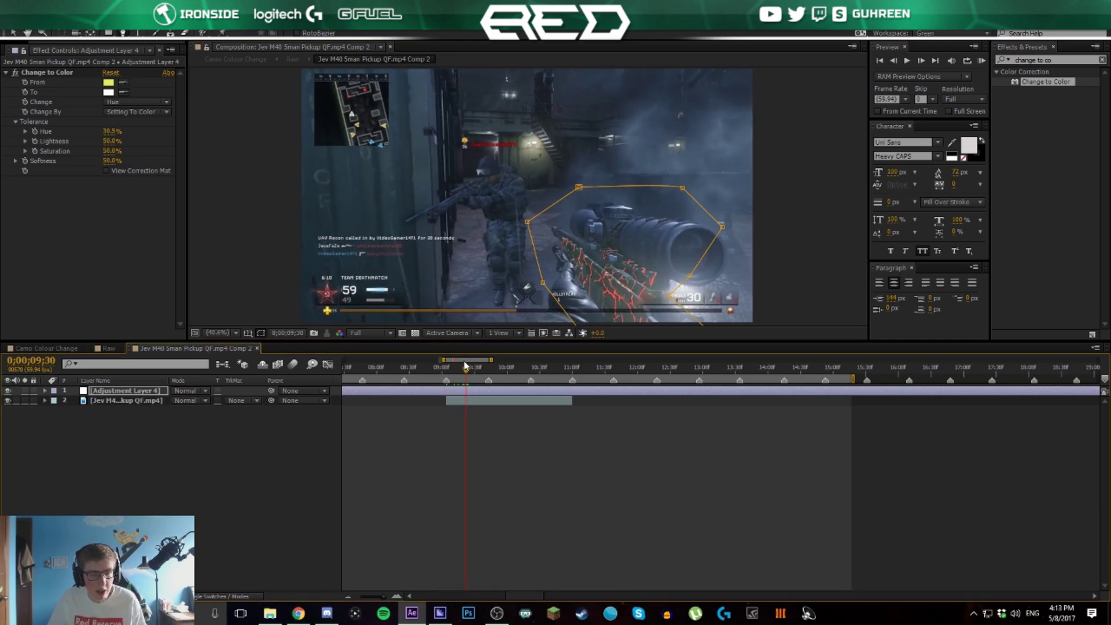
{"action": "key", "text": "m"}
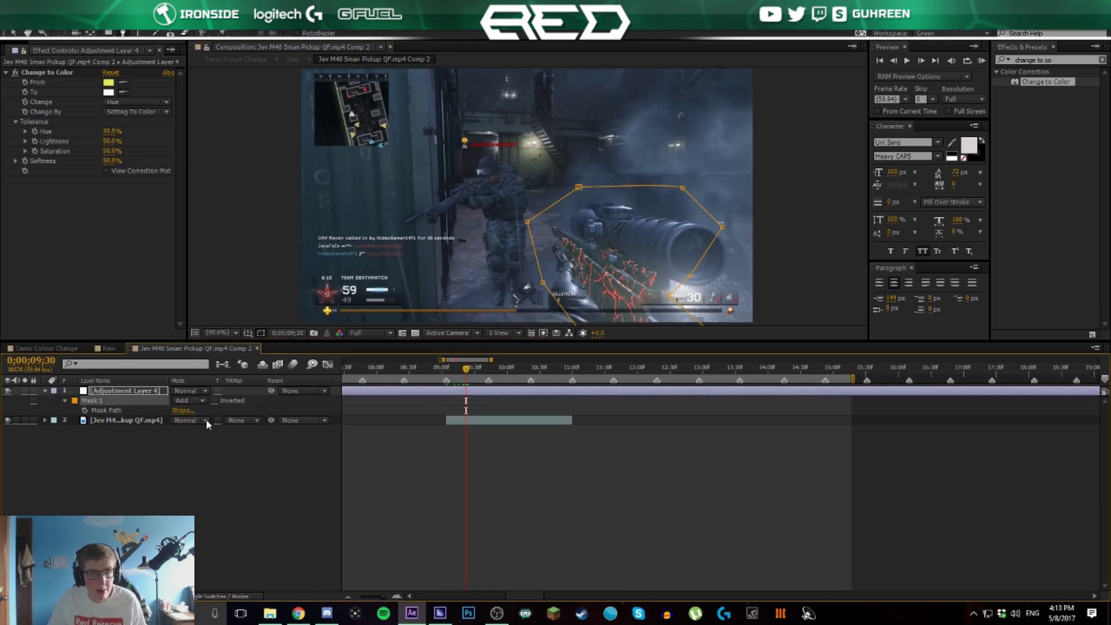
Start Mask Path keyframing and reposition the mask over the gun at the earlier frame
{"action": "left_click", "coordinate": [84, 410]}
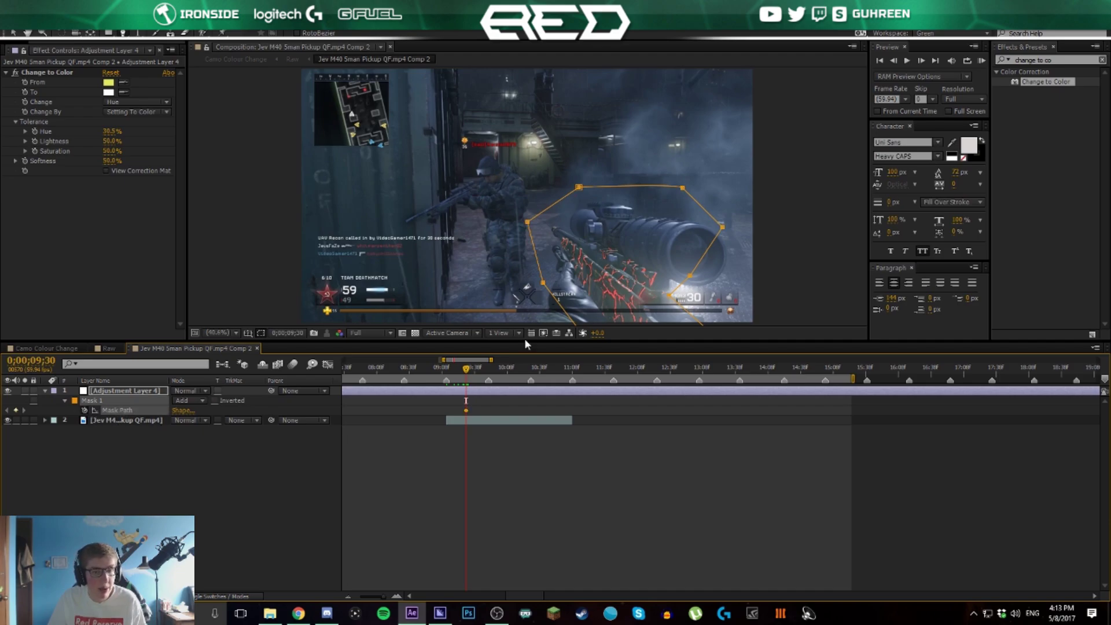
{"action": "key", "text": "j"}
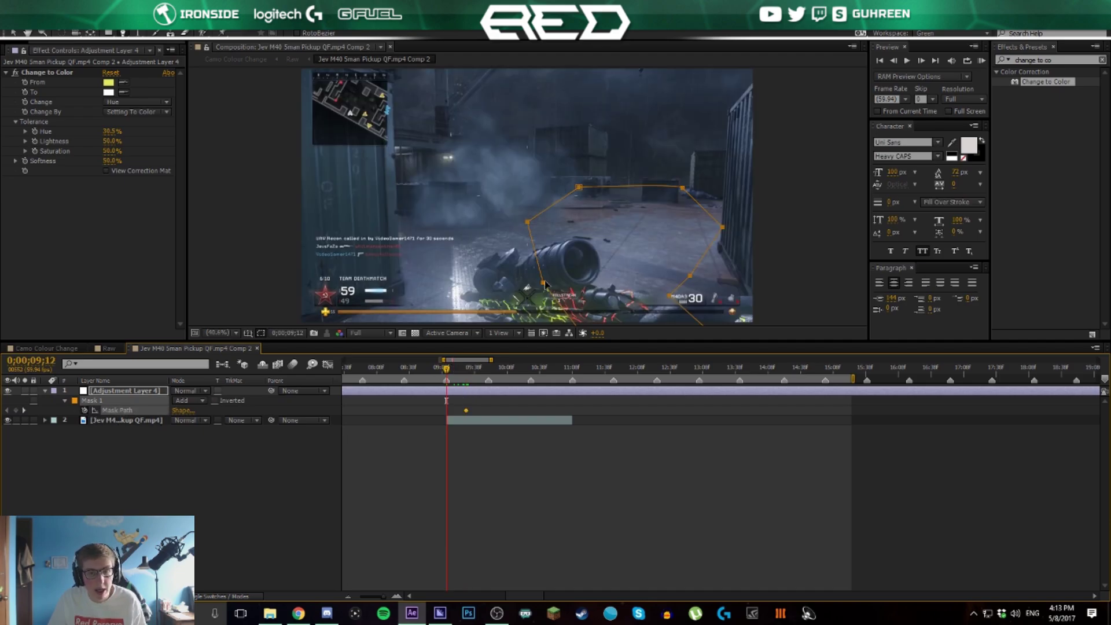
{"action": "left_click_drag", "start_coordinate": [546, 284], "coordinate": [465, 300]}
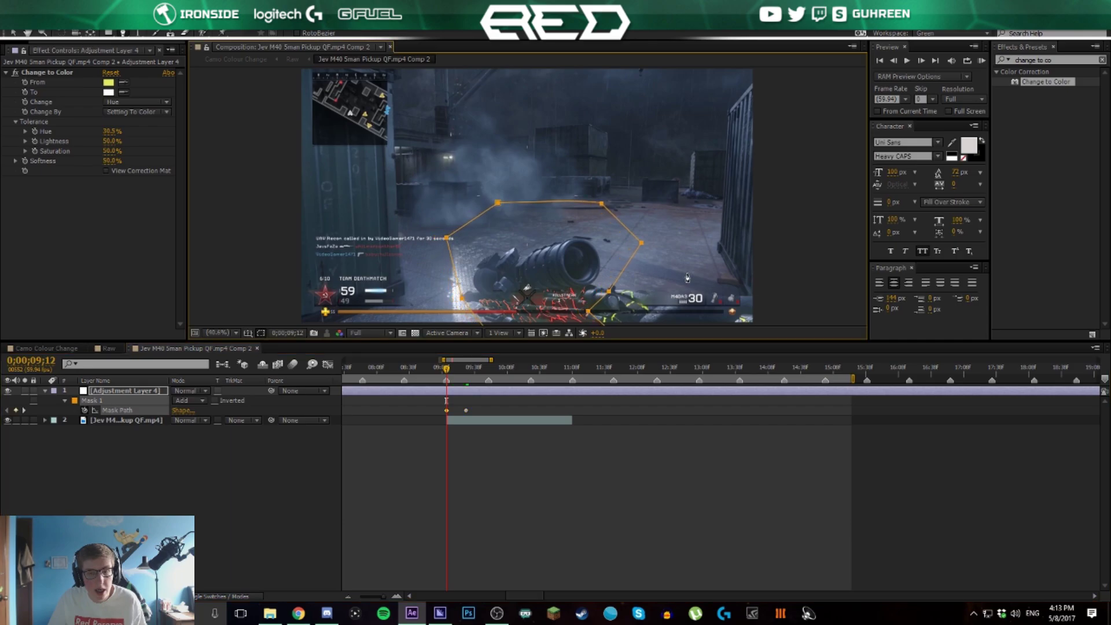
{"action": "left_click_drag", "start_coordinate": [695, 267], "coordinate": [706, 268]}
{"action": "left_click", "coordinate": [608, 291]}
{"action": "key", "text": "Delete"}
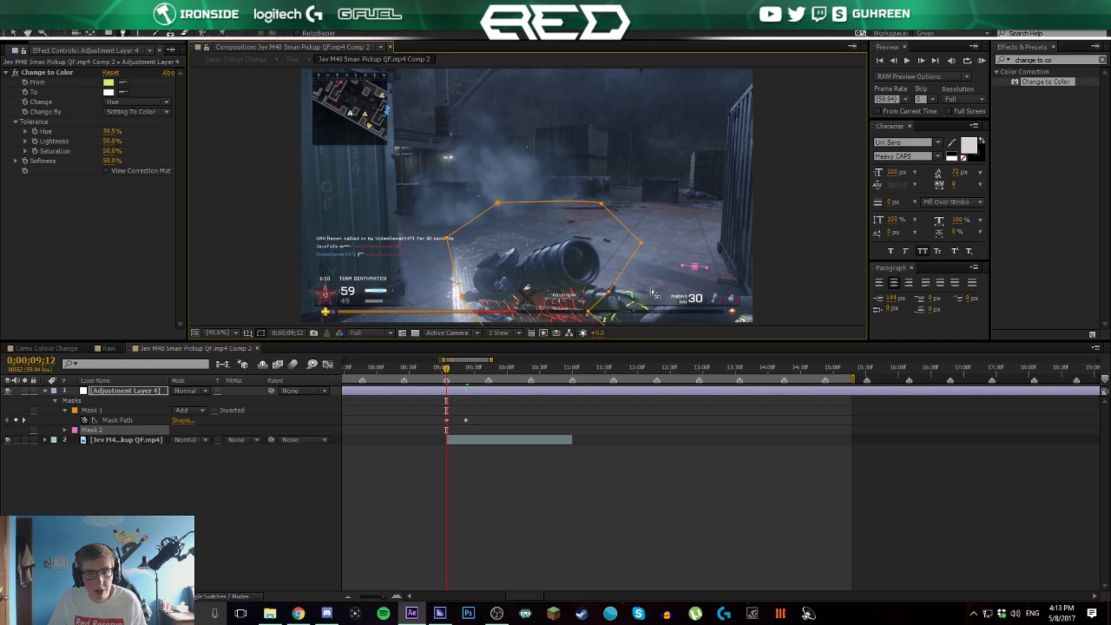
{"action": "left_click", "coordinate": [13, 33]}
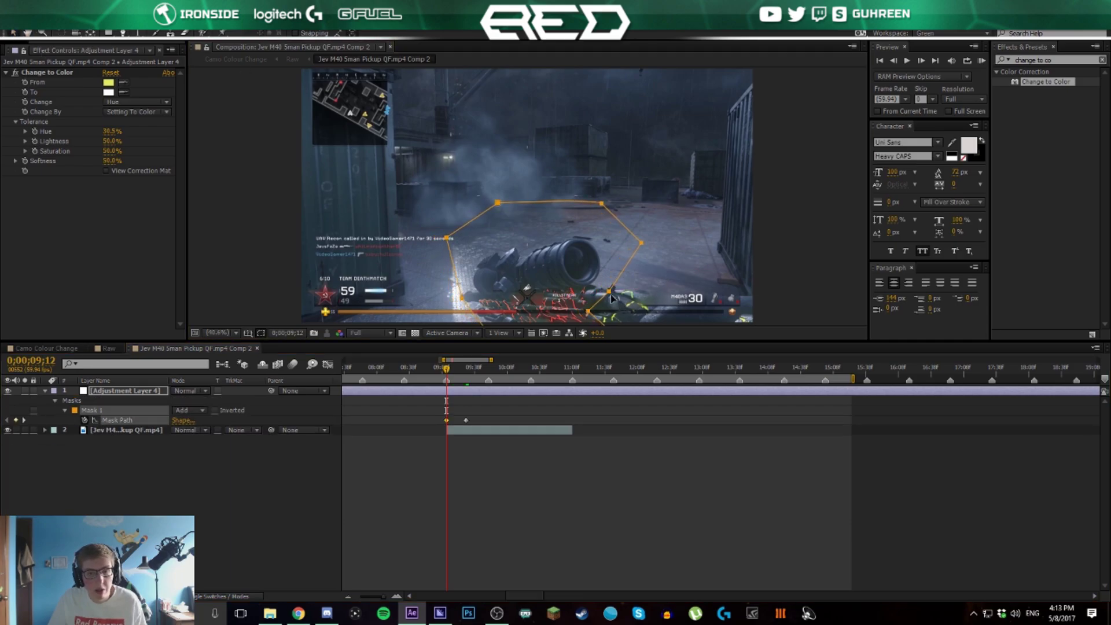
{"action": "left_click_drag", "start_coordinate": [609, 291], "coordinate": [651, 291]}
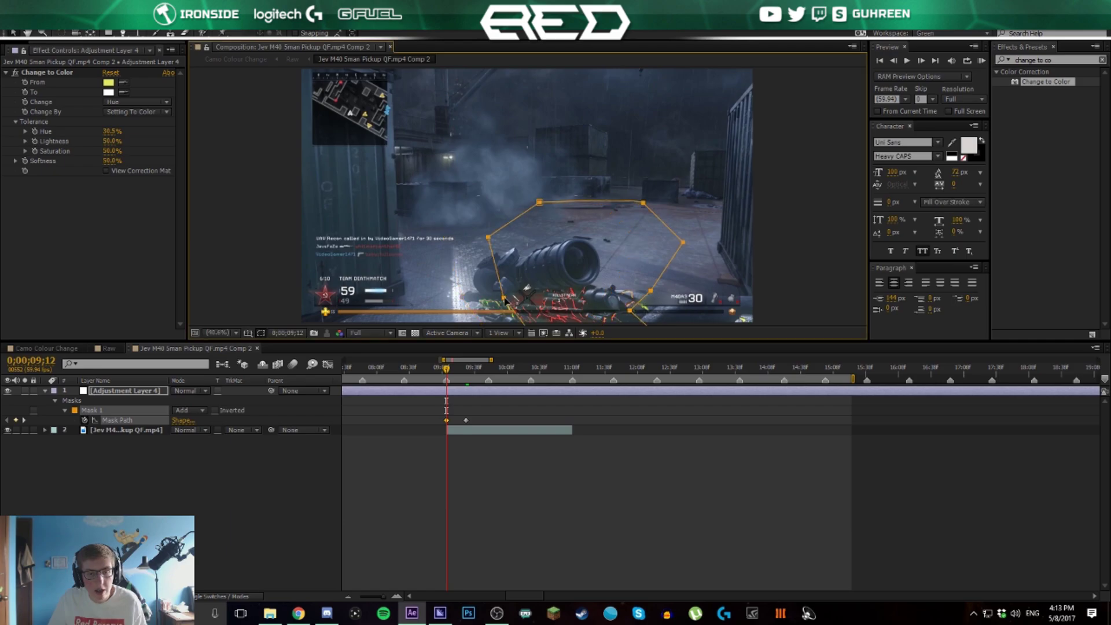
{"action": "left_click_drag", "start_coordinate": [505, 300], "coordinate": [471, 308]}
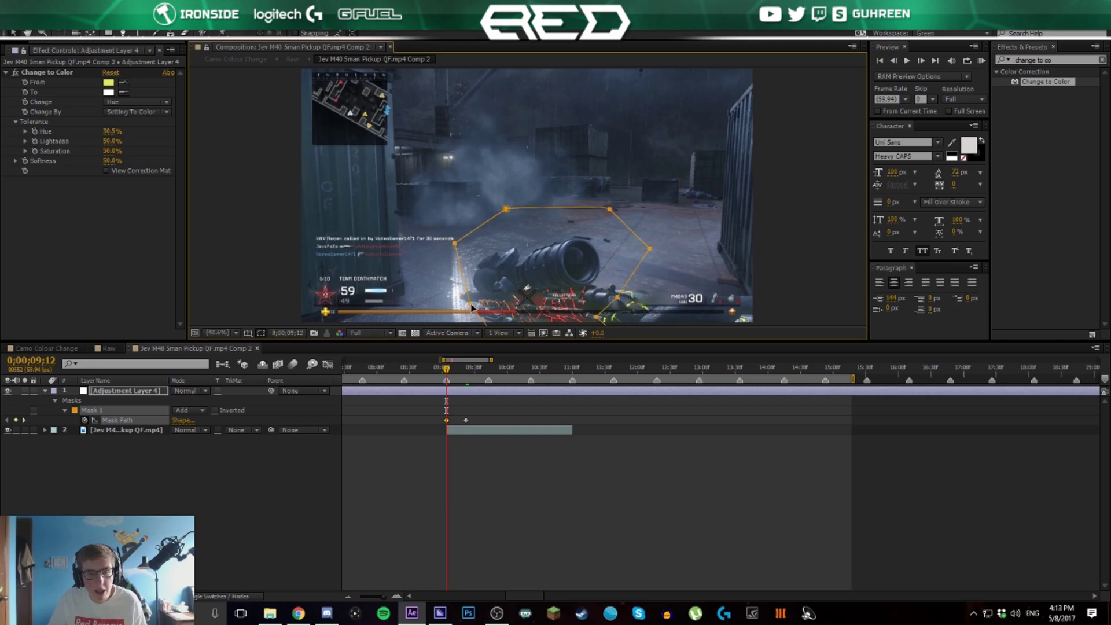
{"action": "left_click", "coordinate": [617, 300]}
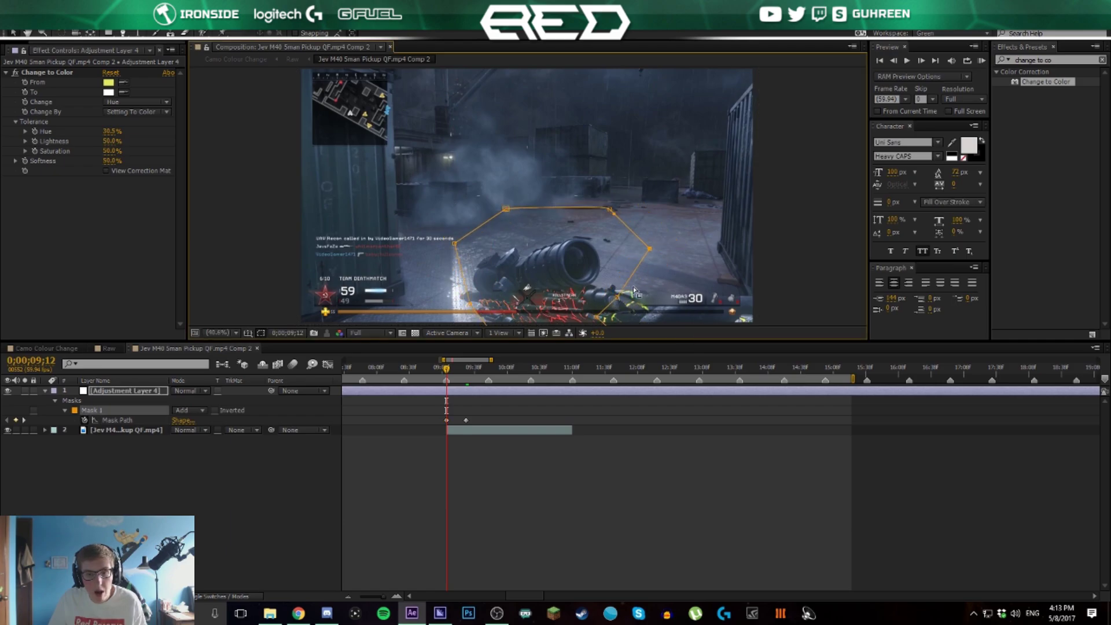
Reshape individual mask points at later frames so the outline follows the moving rifle
{"action": "scroll", "coordinate": [666, 272], "scroll_direction": "up", "scroll_amount": 1}
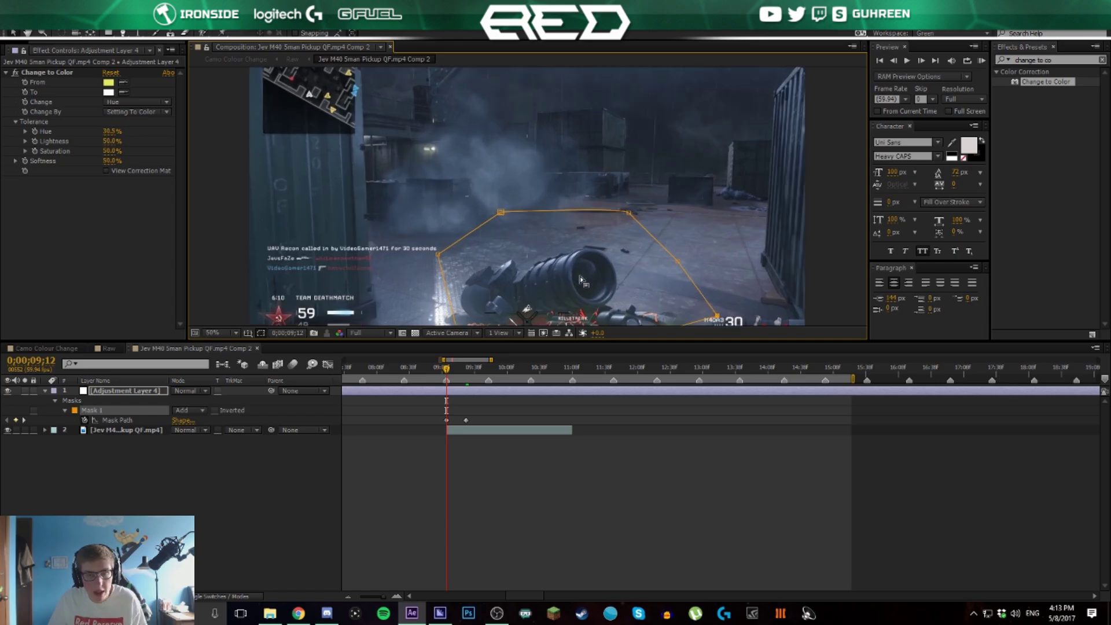
{"action": "scroll", "coordinate": [589, 264], "scroll_direction": "up", "scroll_amount": 2}
{"action": "scroll", "coordinate": [589, 263], "scroll_direction": "down", "scroll_amount": 2}
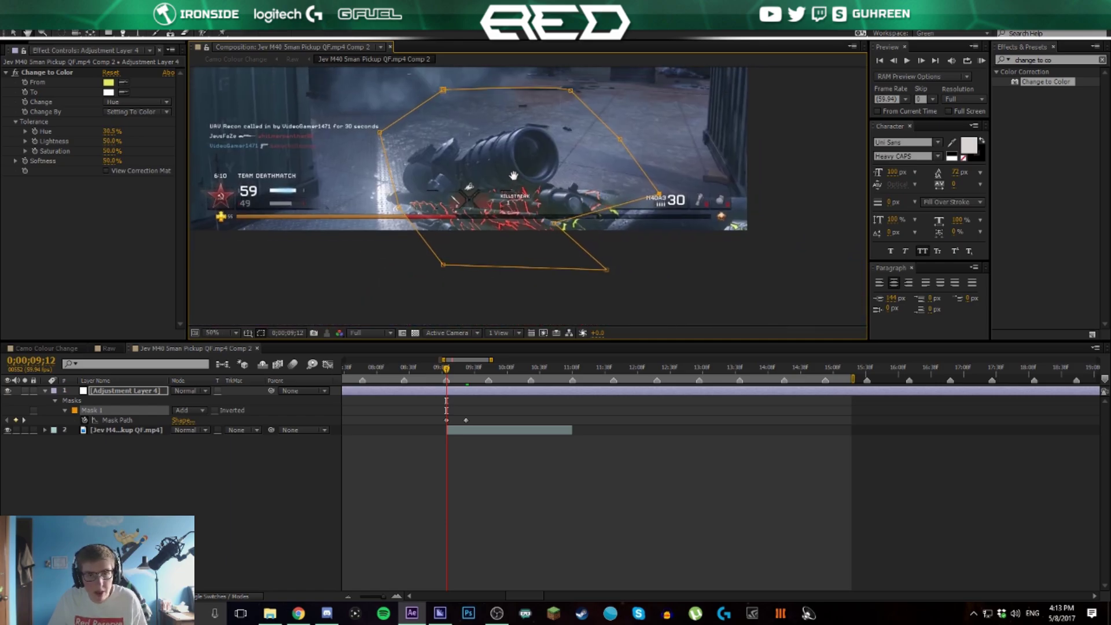
{"action": "key", "text": "v"}
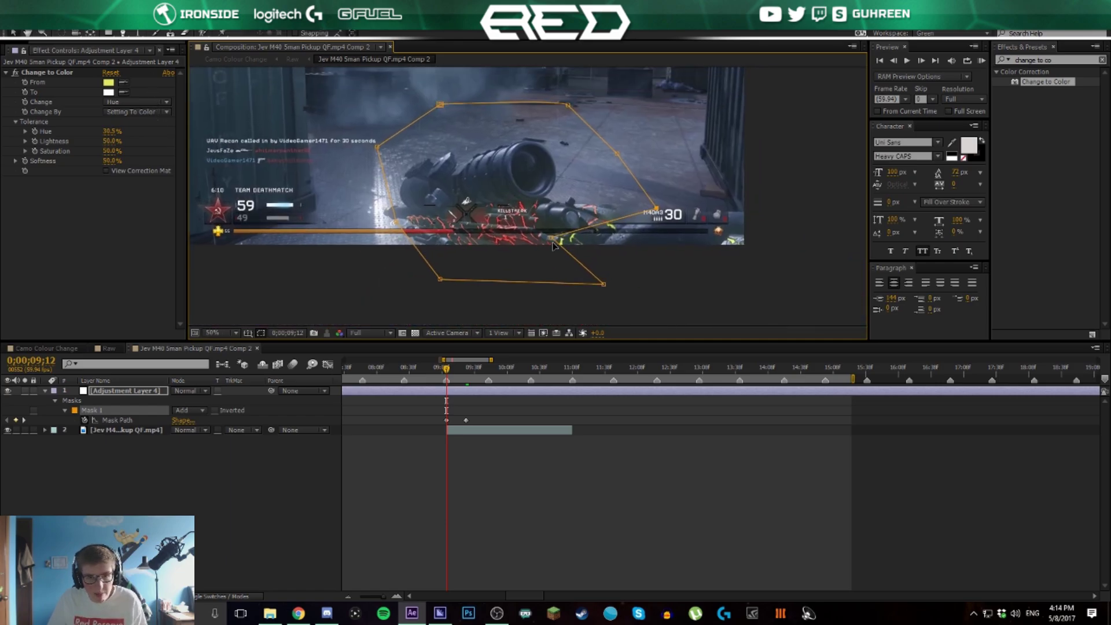
{"action": "left_click_drag", "start_coordinate": [554, 237], "coordinate": [652, 245]}
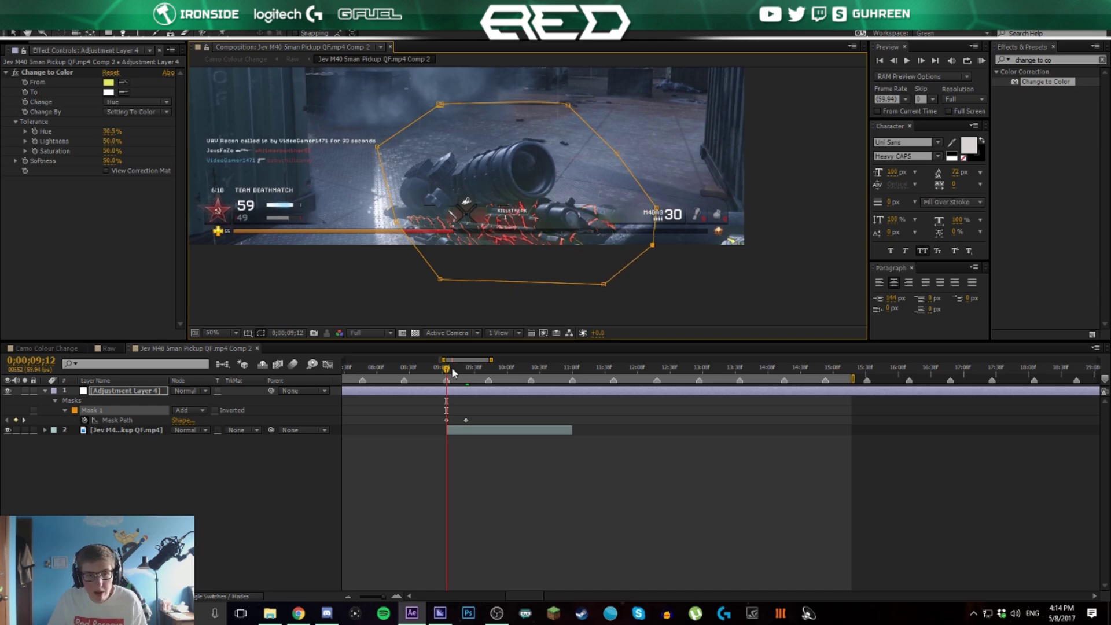
{"action": "left_click_drag", "start_coordinate": [446, 369], "coordinate": [545, 368]}
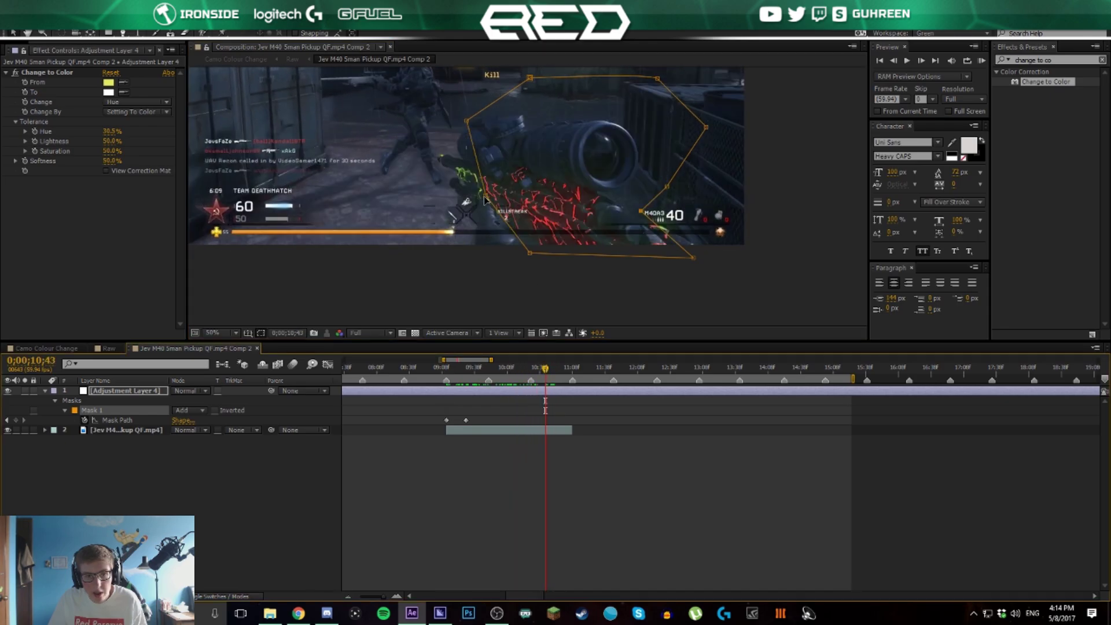
{"action": "left_click_drag", "start_coordinate": [485, 200], "coordinate": [417, 161]}
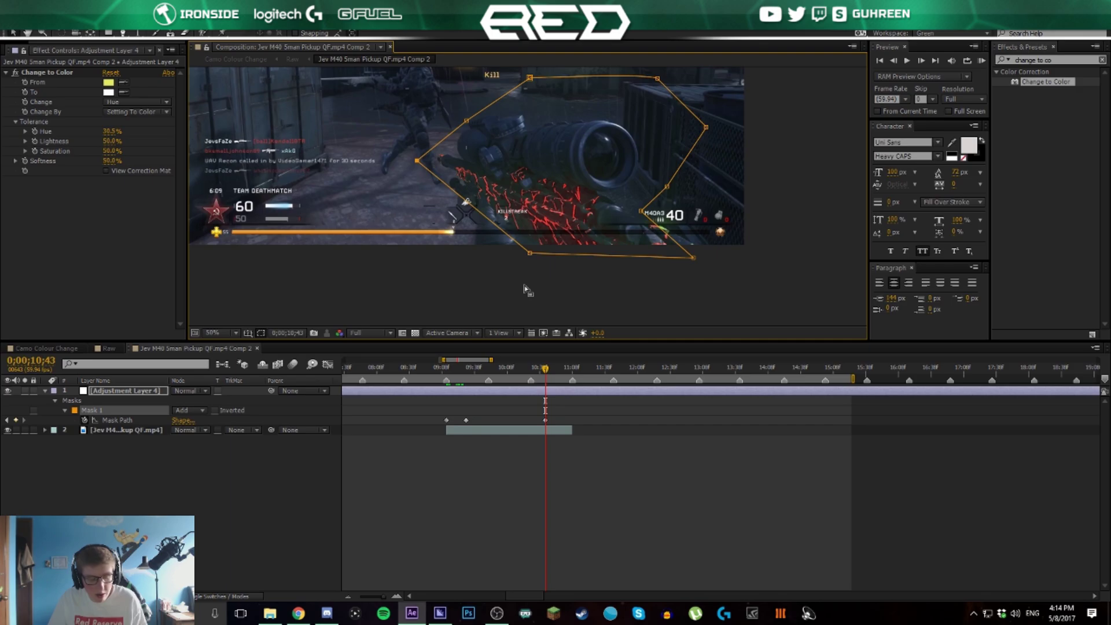
{"action": "key", "text": "Page_Down"}
{"action": "key", "text": "Page_Down"}
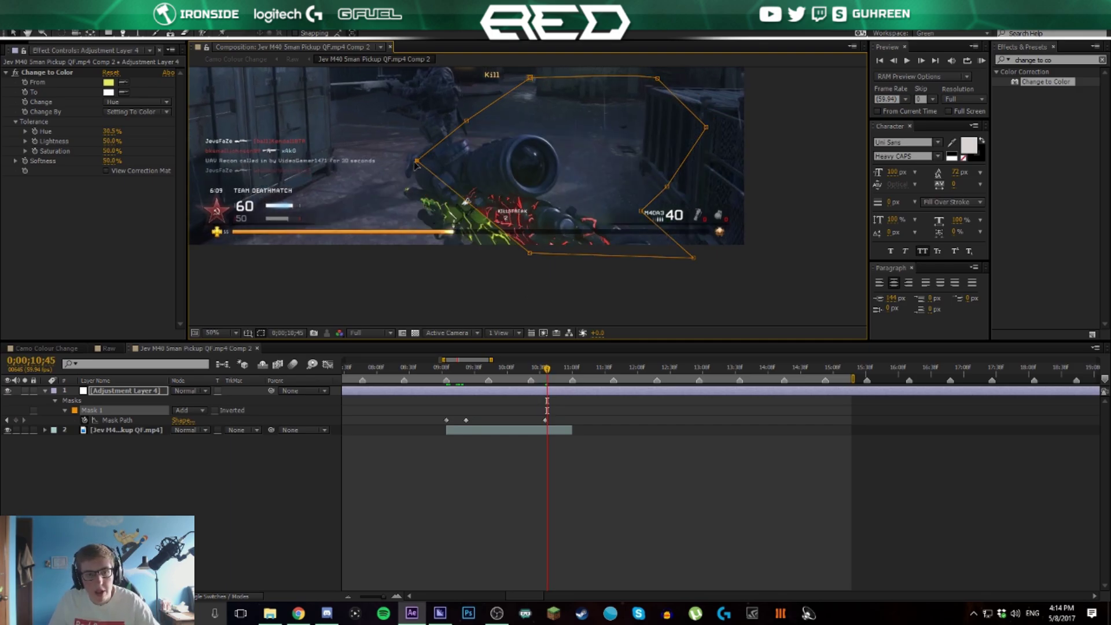
{"action": "left_click_drag", "start_coordinate": [417, 161], "coordinate": [364, 196]}
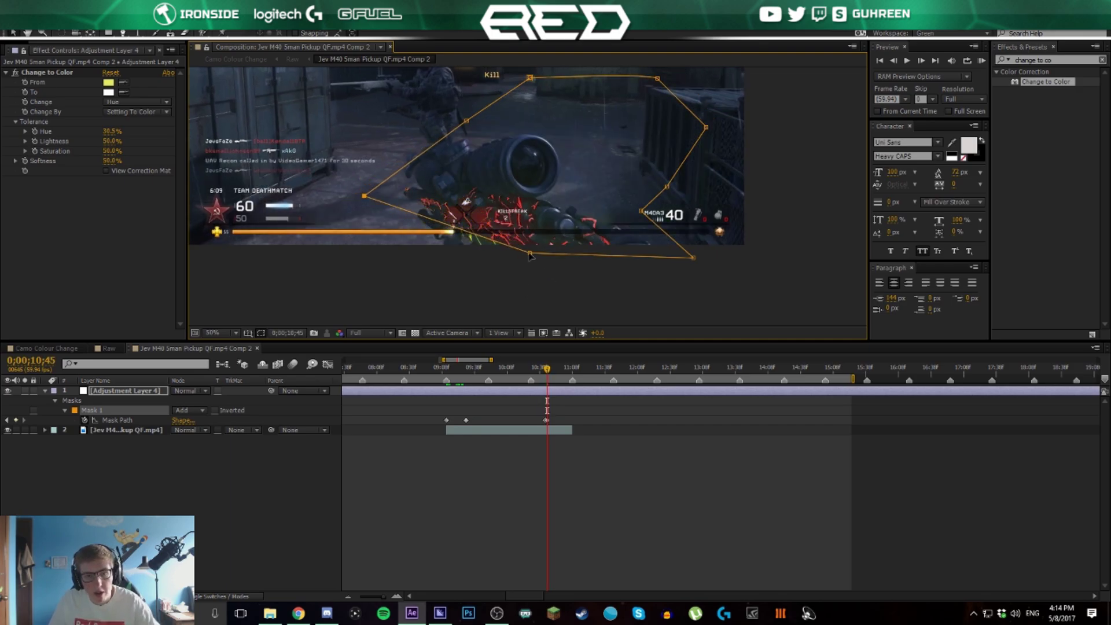
{"action": "left_click_drag", "start_coordinate": [531, 254], "coordinate": [513, 267]}
{"action": "left_click_drag", "start_coordinate": [557, 368], "coordinate": [463, 383]}
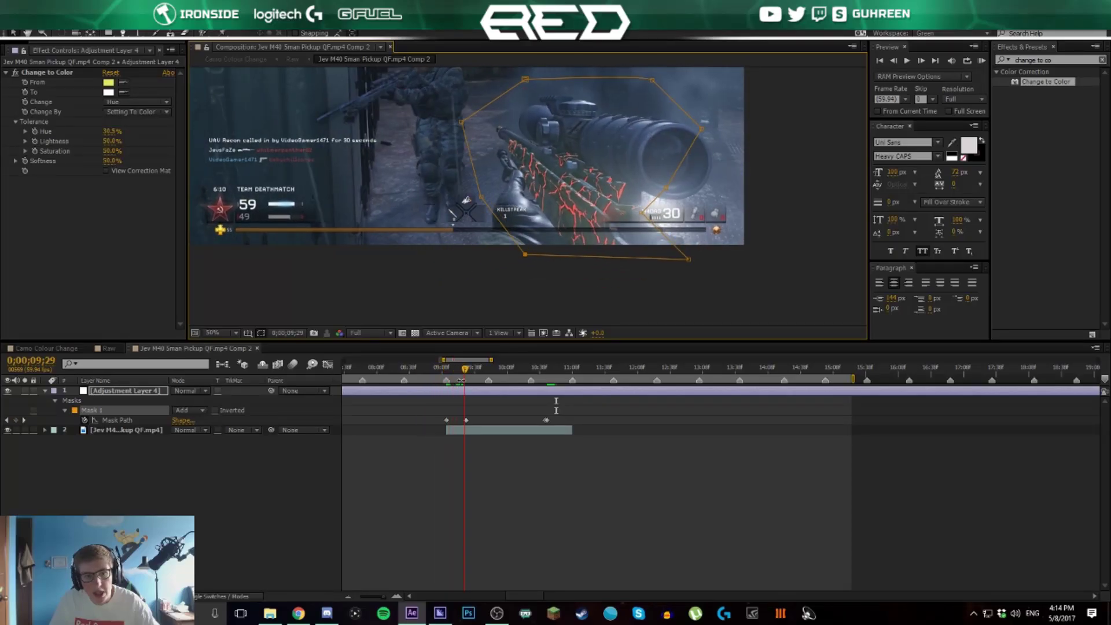
Fit the frame in the viewer and check the camo with the recolour off and on
{"action": "left_click", "coordinate": [232, 335]}
{"action": "left_click", "coordinate": [238, 360]}
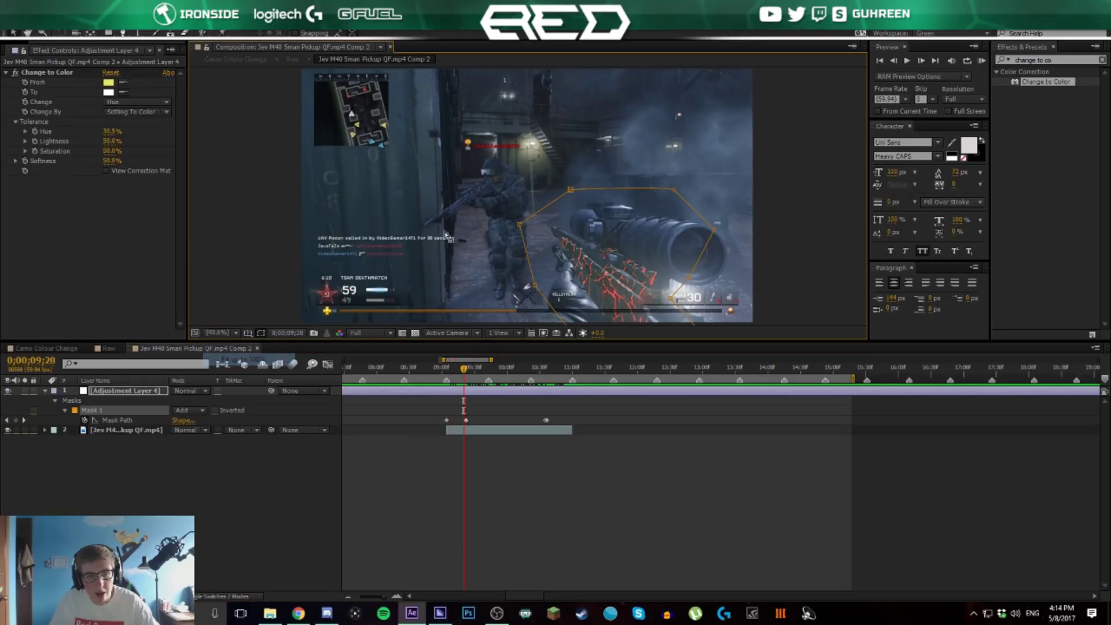
{"action": "left_click", "coordinate": [10, 393]}
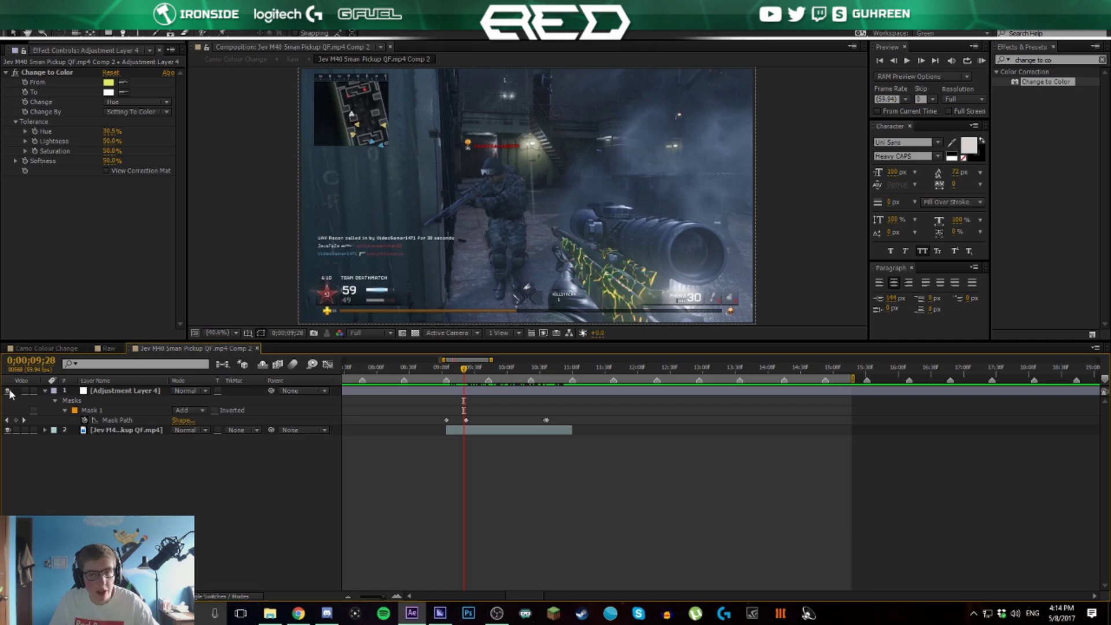
{"action": "left_click", "coordinate": [9, 394]}
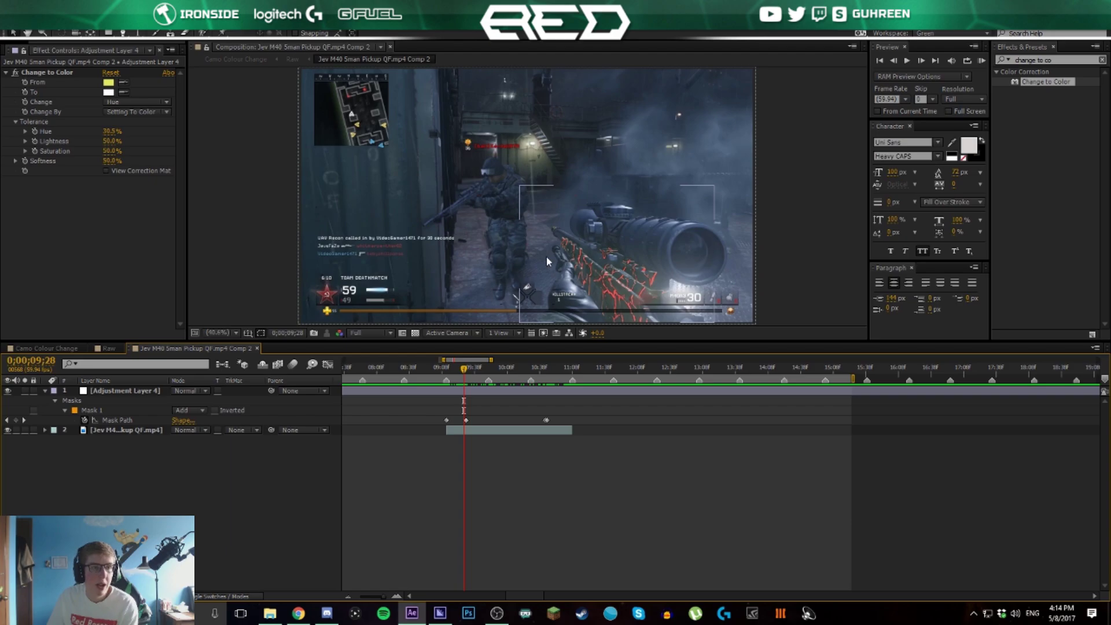
Set the Change to Color To colour to magenta EE14A9, then collapse and deselect the layer
{"action": "left_click", "coordinate": [108, 92]}
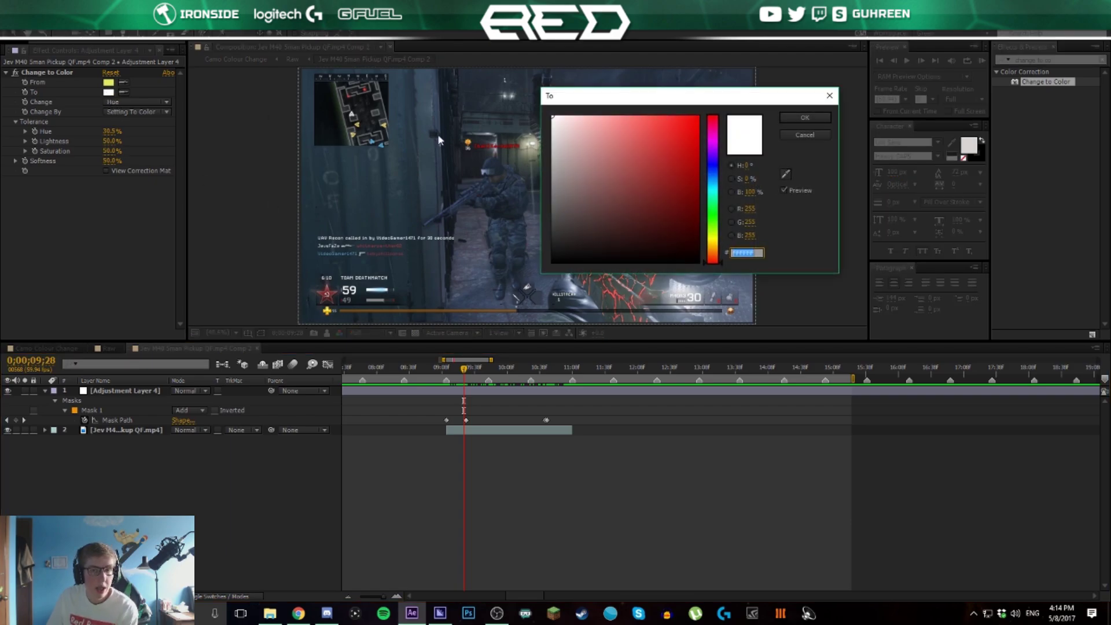
{"action": "left_click", "coordinate": [715, 131]}
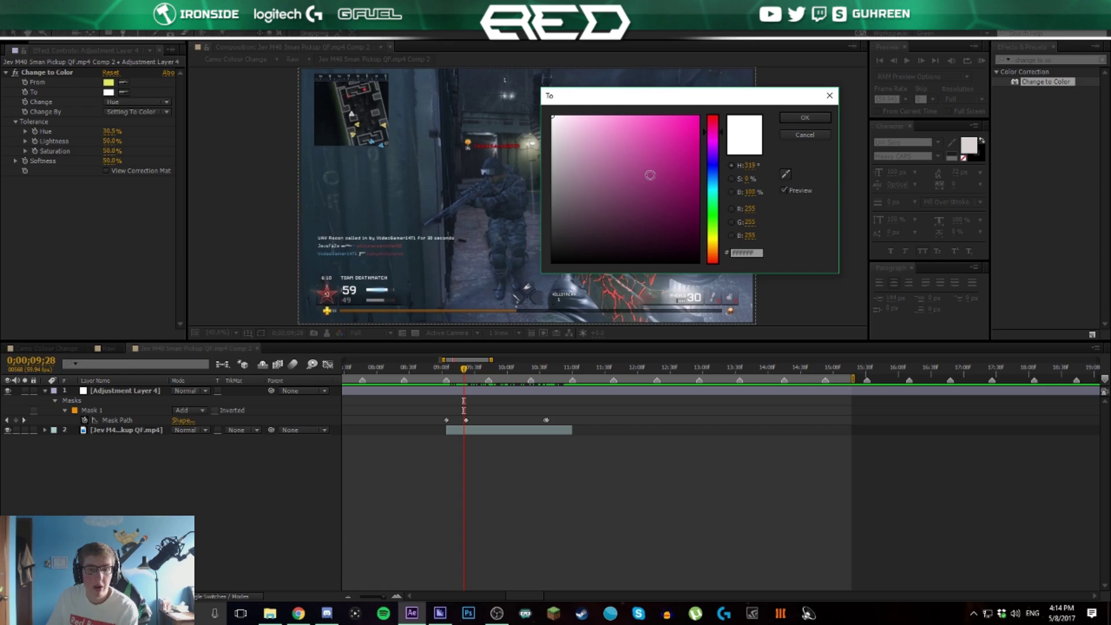
{"action": "left_click", "coordinate": [687, 125]}
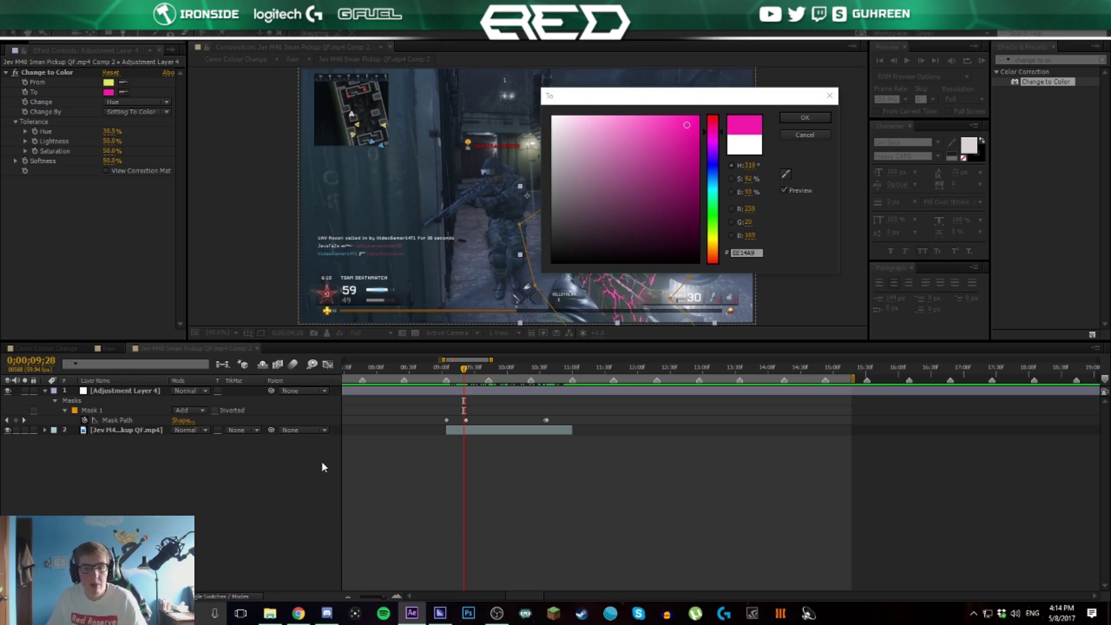
{"action": "left_click", "coordinate": [805, 117]}
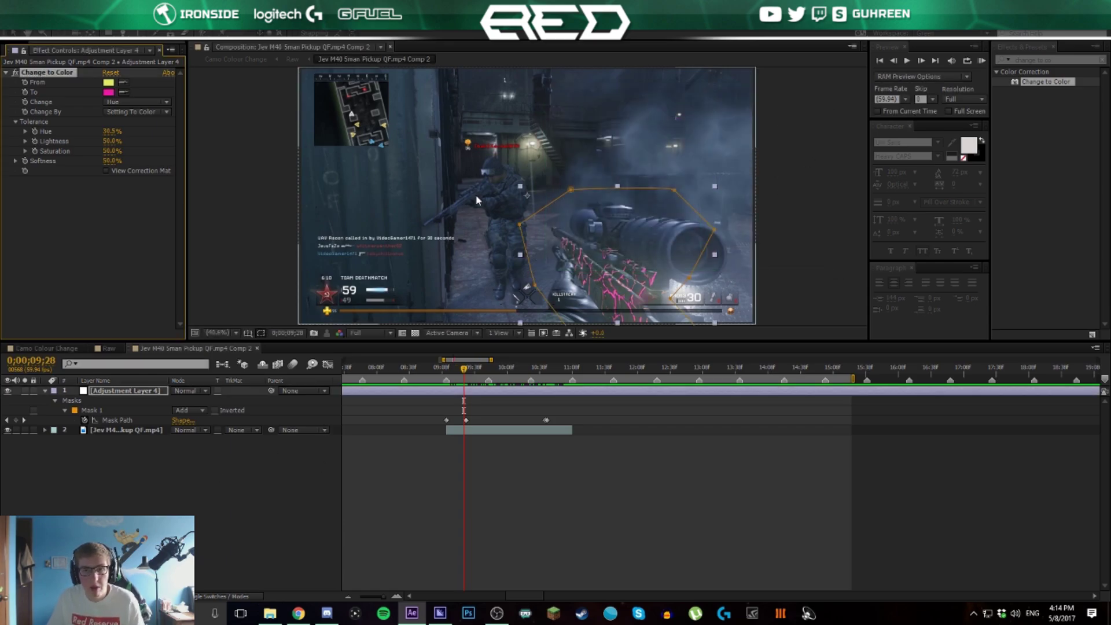
{"action": "left_click", "coordinate": [48, 392]}
{"action": "left_click", "coordinate": [180, 495]}
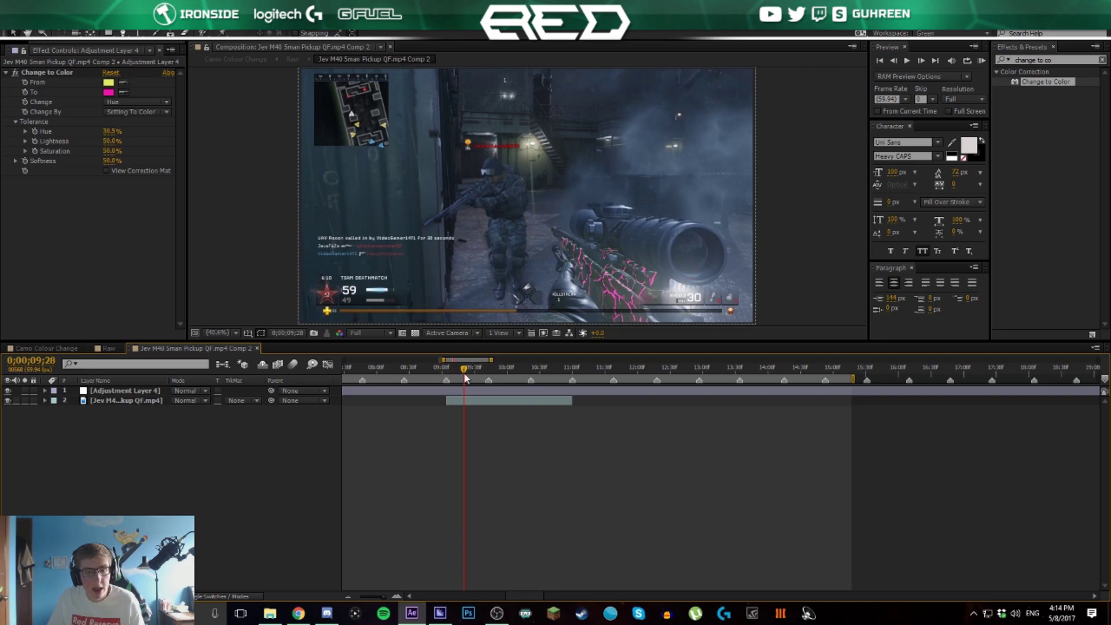
{"action": "left_click_drag", "start_coordinate": [467, 377], "coordinate": [489, 377]}
{"action": "key", "text": "space"}
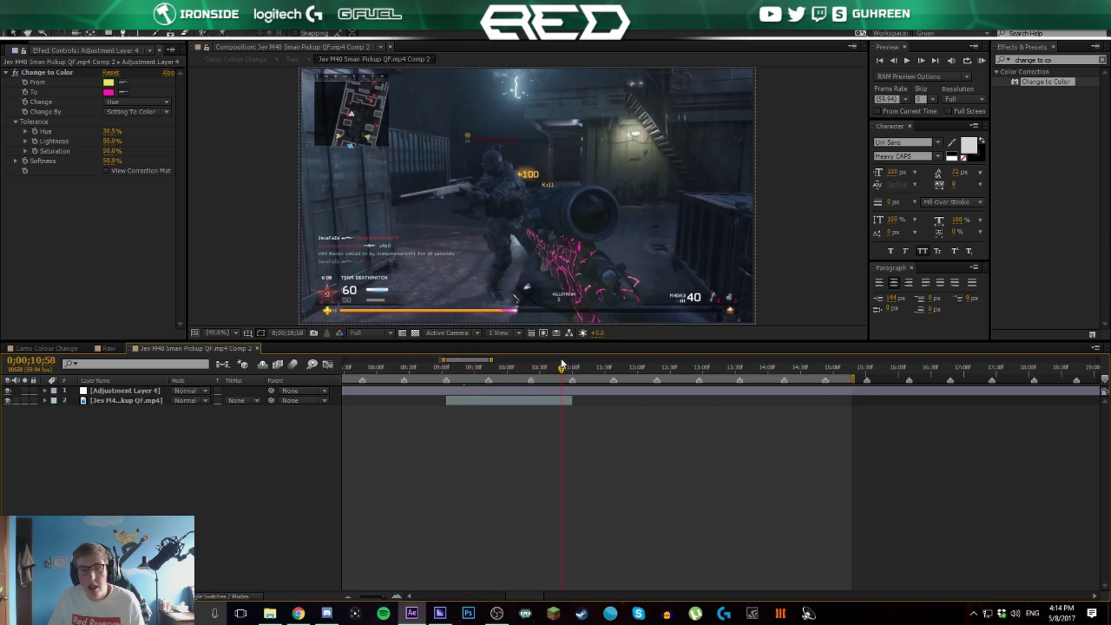
{"action": "left_click", "coordinate": [391, 367]}
{"action": "left_click_drag", "start_coordinate": [388, 364], "coordinate": [548, 330]}
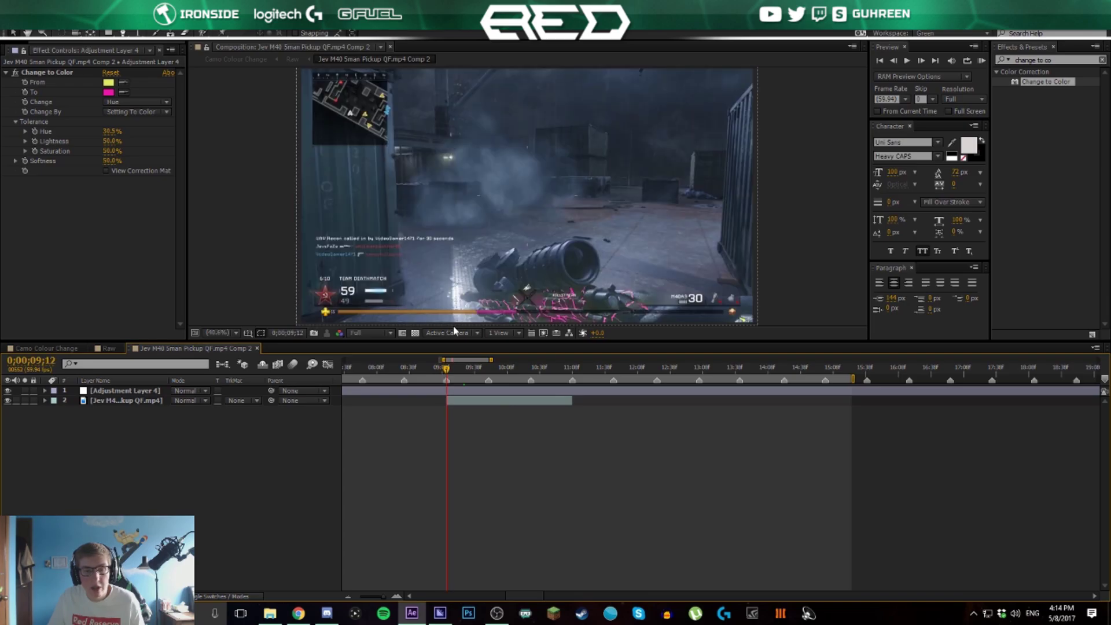
{"action": "left_click_drag", "start_coordinate": [447, 366], "coordinate": [489, 384]}
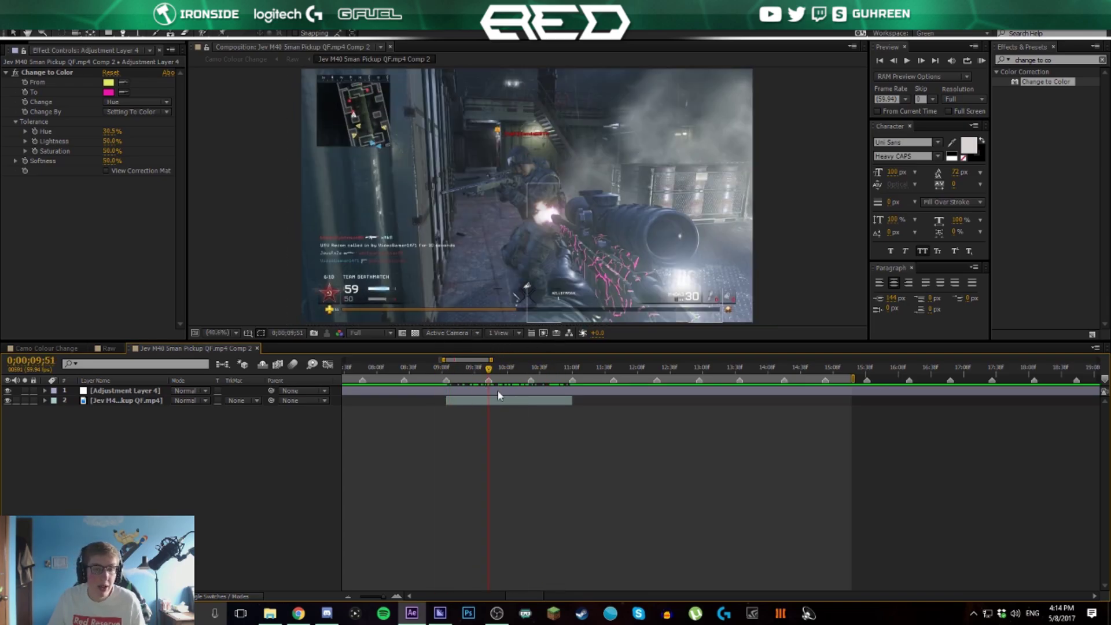
{"action": "left_click", "coordinate": [498, 391]}
{"action": "key", "text": "ctrl+shift+d"}
{"action": "left_click", "coordinate": [533, 366]}
Split the recolour layer again and set the middle piece's To colour to blue-purple, hue 246
{"action": "key", "text": "ctrl+shift+d"}
{"action": "left_click_drag", "start_coordinate": [533, 366], "coordinate": [512, 400]}
{"action": "left_click", "coordinate": [513, 400]}
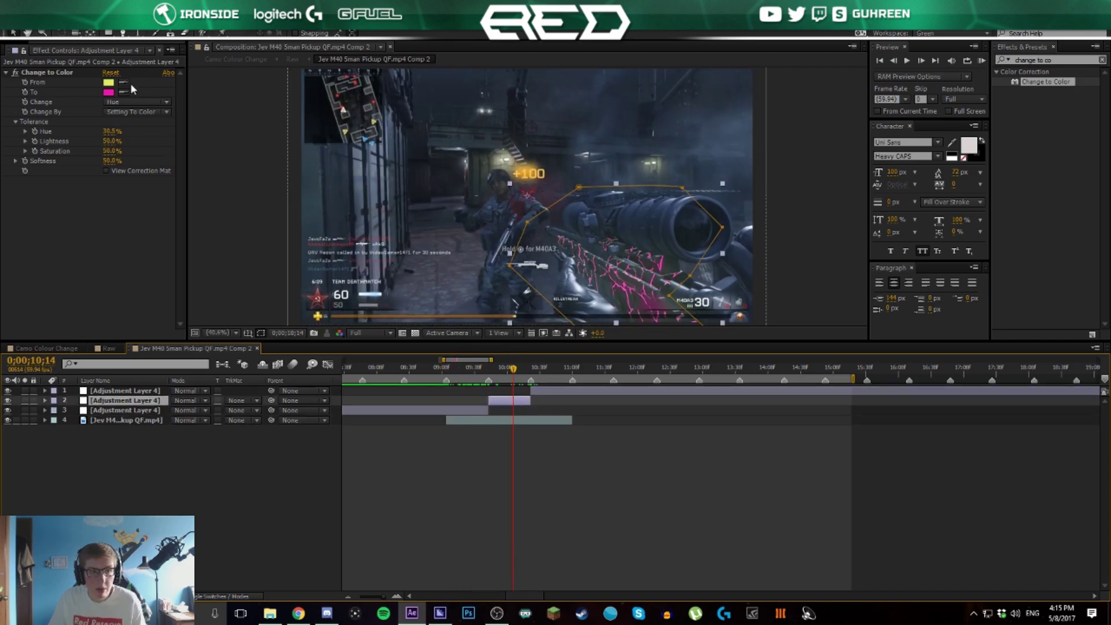
{"action": "left_click", "coordinate": [108, 92]}
{"action": "left_click_drag", "start_coordinate": [713, 148], "coordinate": [722, 167]}
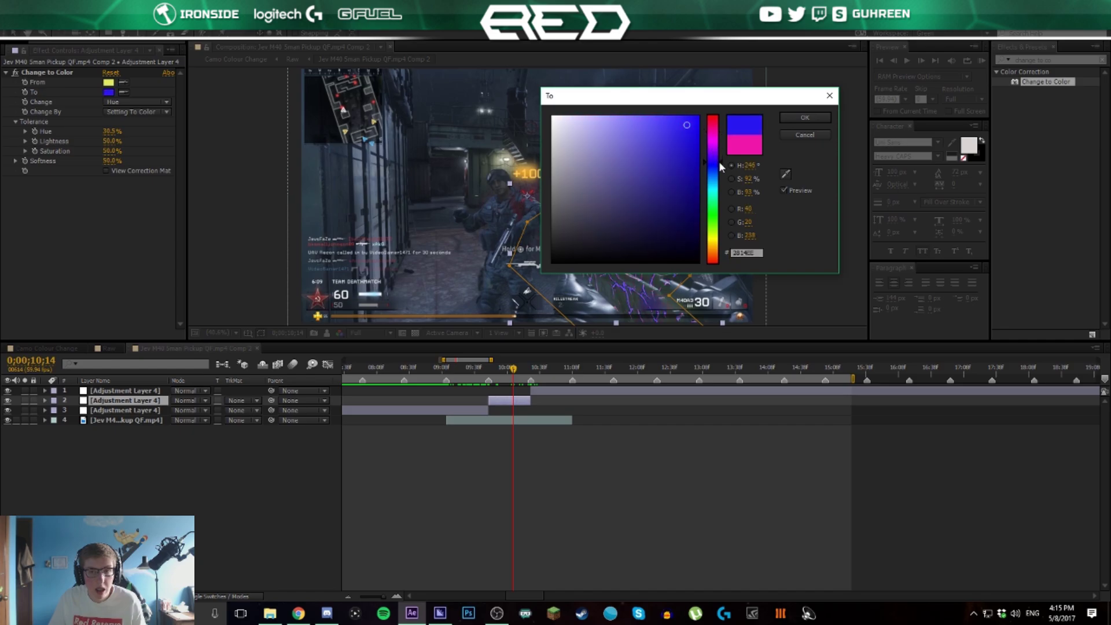
{"action": "left_click", "coordinate": [803, 118]}
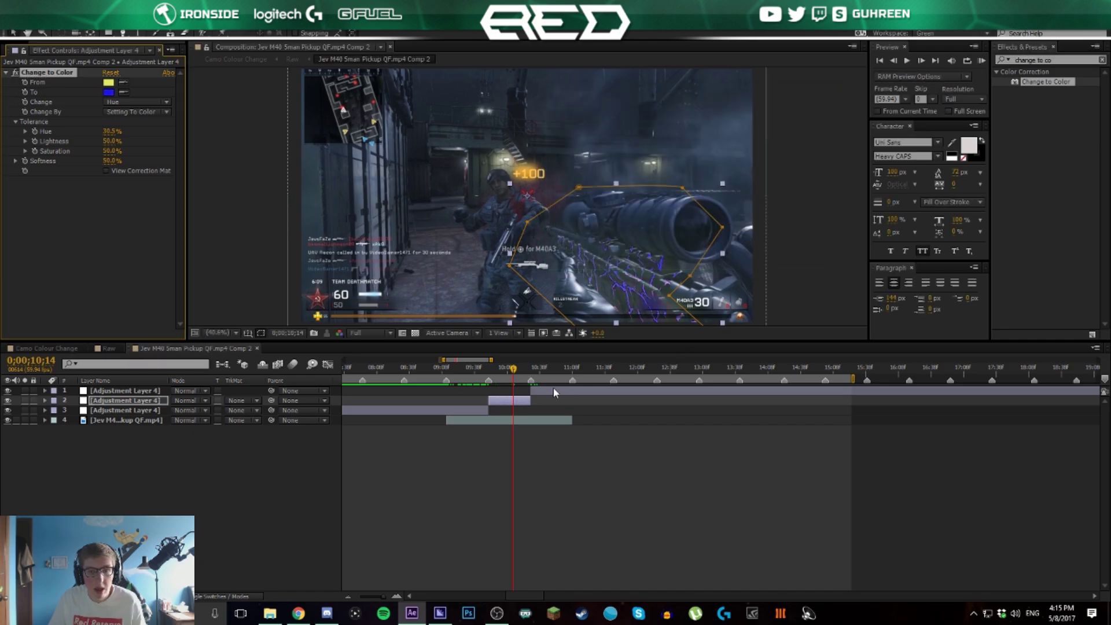
Set the last piece's To colour to teal, hue 184, then return to the Raw composition
{"action": "key", "text": "space"}
{"action": "left_click", "coordinate": [564, 392]}
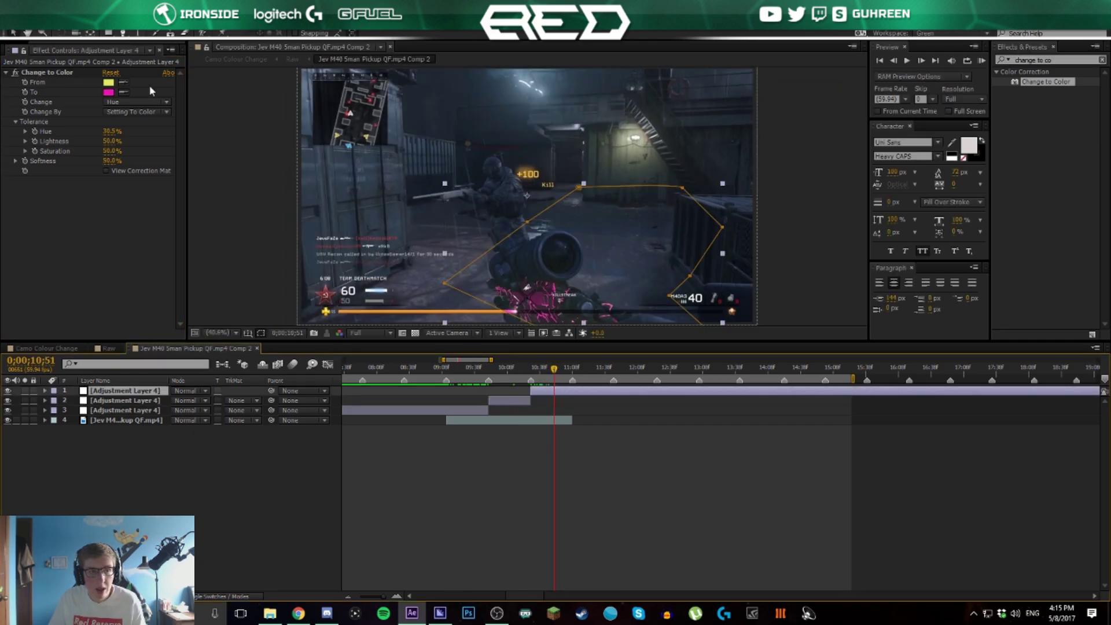
{"action": "left_click", "coordinate": [103, 94]}
{"action": "left_click", "coordinate": [109, 92]}
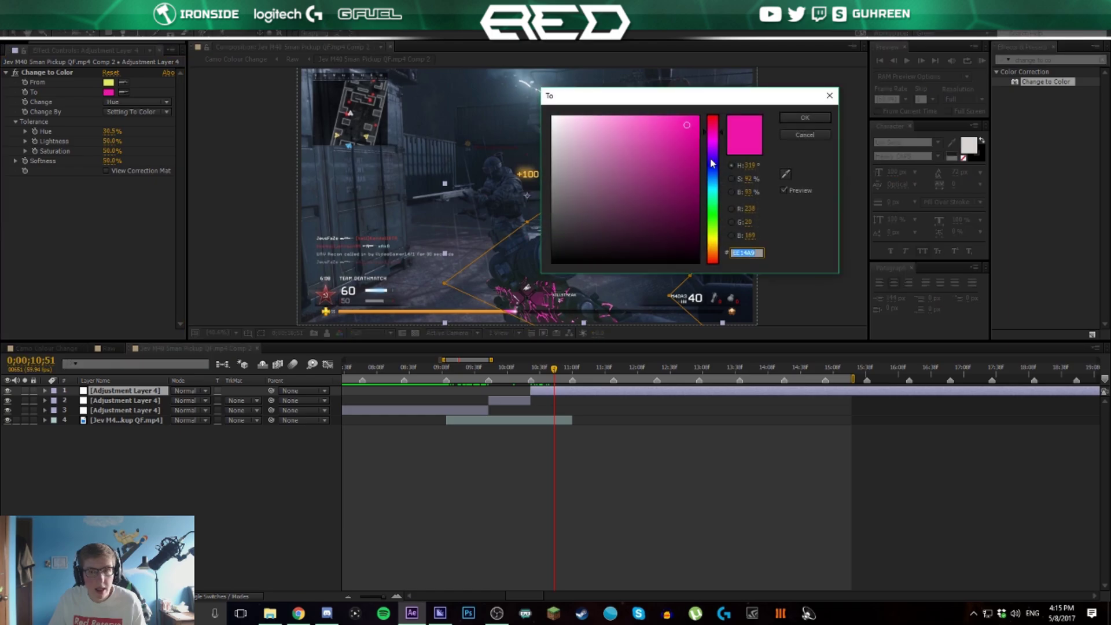
{"action": "left_click_drag", "start_coordinate": [713, 165], "coordinate": [721, 193]}
{"action": "left_click", "coordinate": [803, 118]}
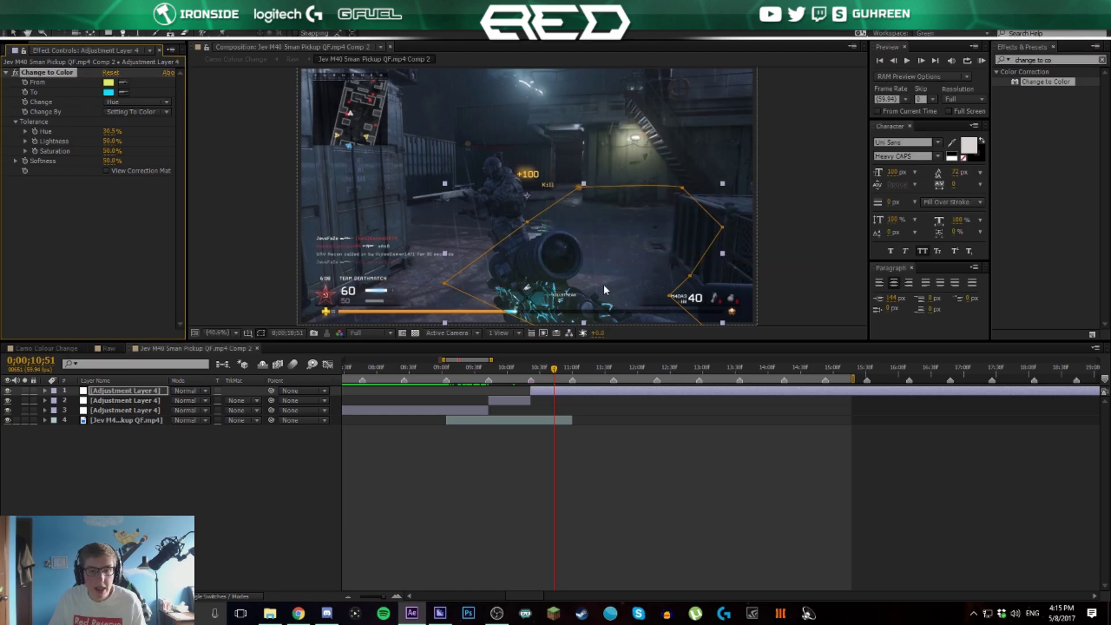
{"action": "left_click", "coordinate": [311, 506]}
{"action": "mouse_move", "coordinate": [473, 370]}
{"action": "left_mouse_down"}
{"action": "mouse_move", "coordinate": [439, 370]}
{"action": "mouse_move", "coordinate": [472, 375]}
{"action": "left_mouse_up"}
{"action": "left_click", "coordinate": [108, 348]}
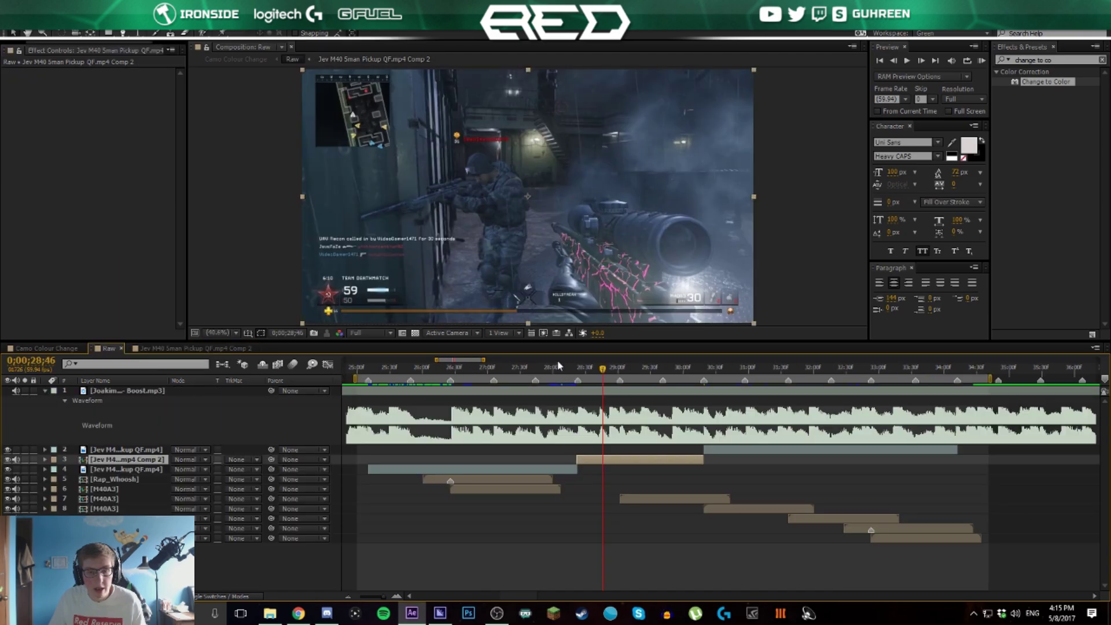
Preview the Raw edit with its work area set to 27;55–30;58, then close the clip's composition
{"action": "left_click_drag", "start_coordinate": [554, 375], "coordinate": [547, 370]}
{"action": "key", "text": "b"}
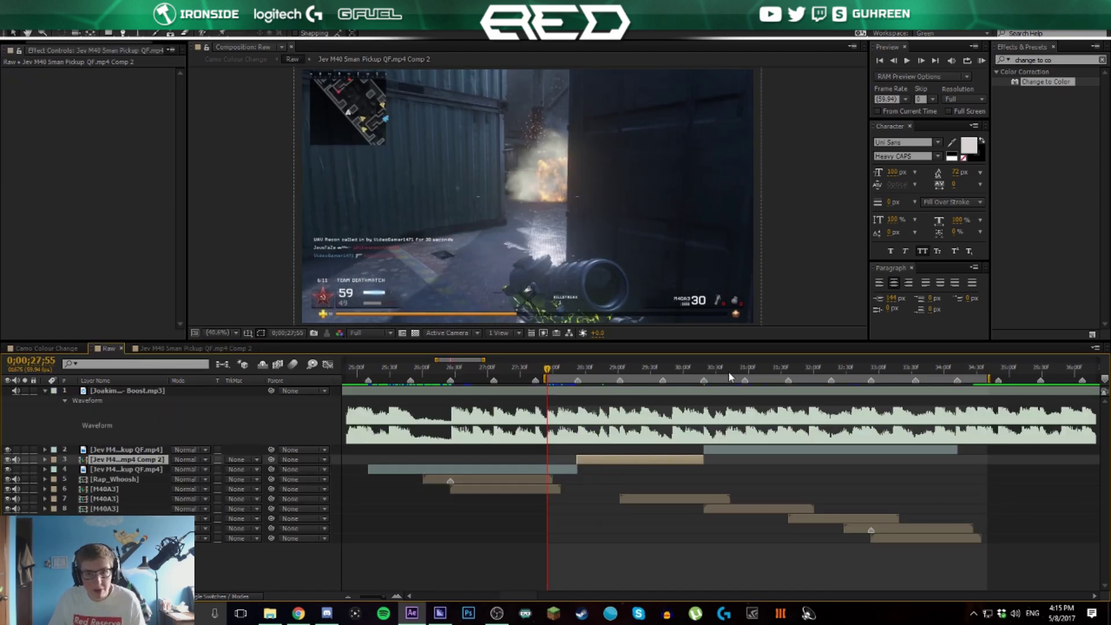
{"action": "left_click", "coordinate": [745, 368]}
{"action": "key", "text": "n"}
{"action": "key", "text": "KP_0"}
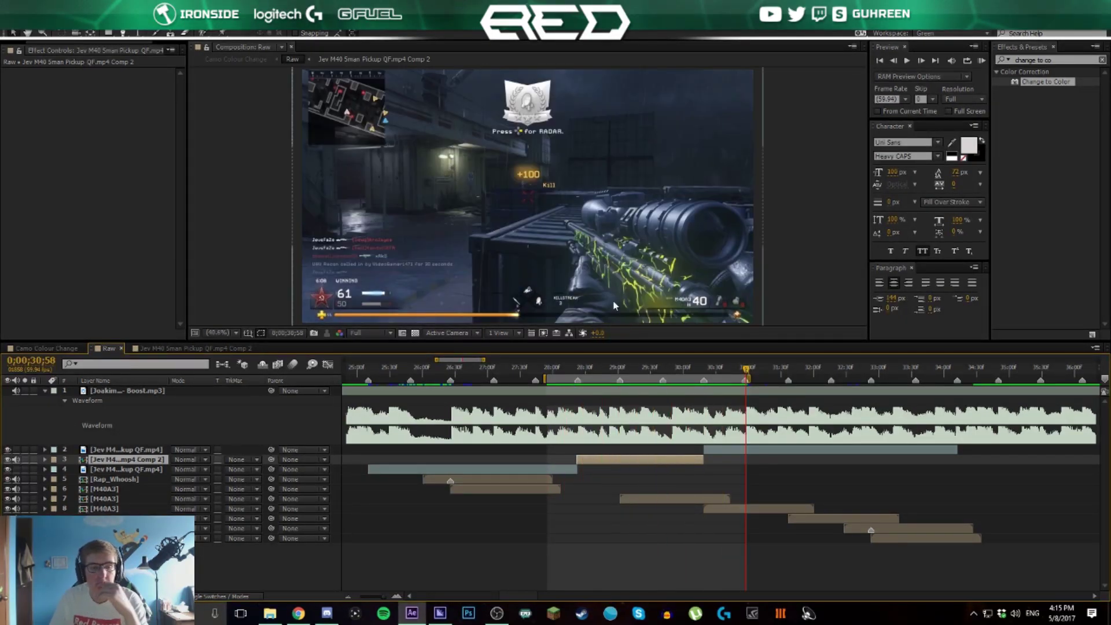
{"action": "left_click", "coordinate": [235, 349]}
{"action": "left_click", "coordinate": [257, 349]}
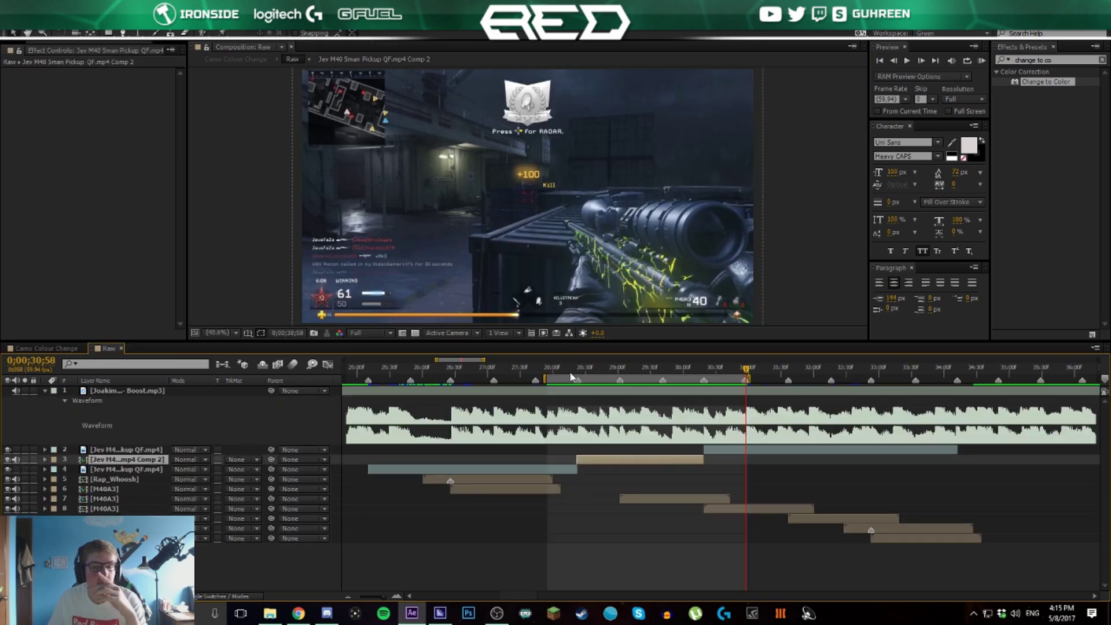
Reopen Comp 2 and undo the layer splits to restore one full-length adjustment layer
{"action": "double_click", "coordinate": [613, 461]}
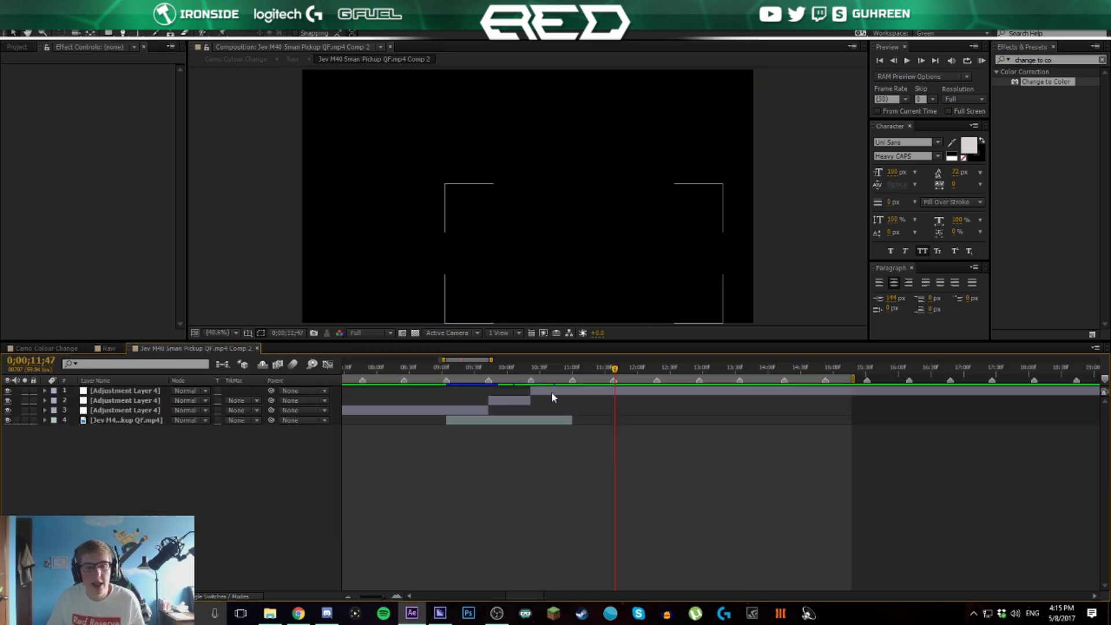
{"action": "left_click", "coordinate": [531, 373]}
{"action": "key", "text": "ctrl+z"}
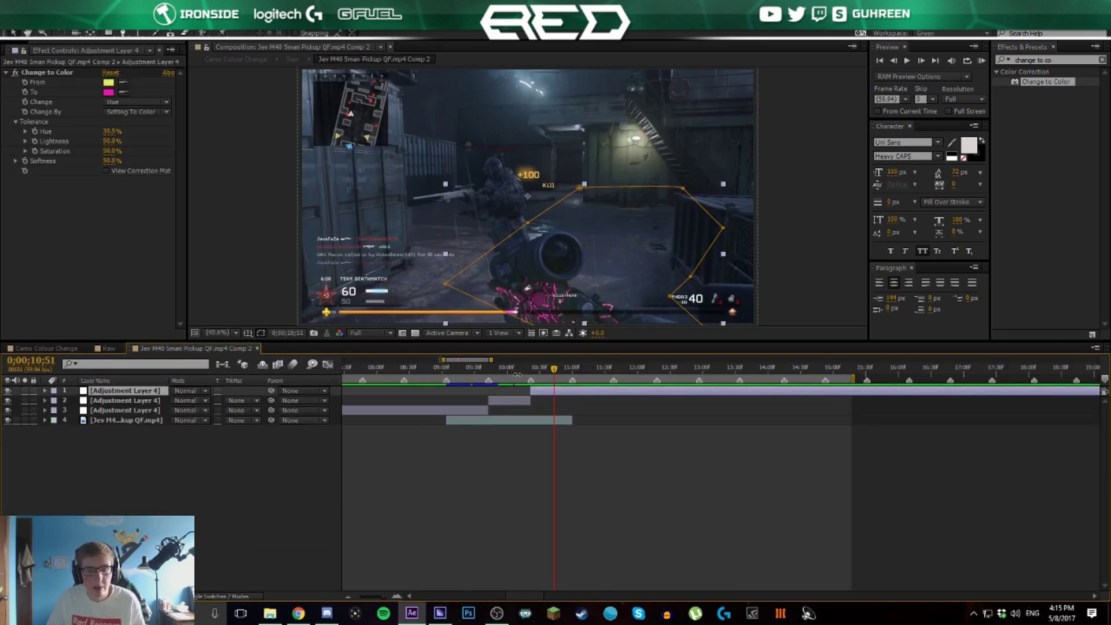
{"action": "key", "text": "ctrl+z"}
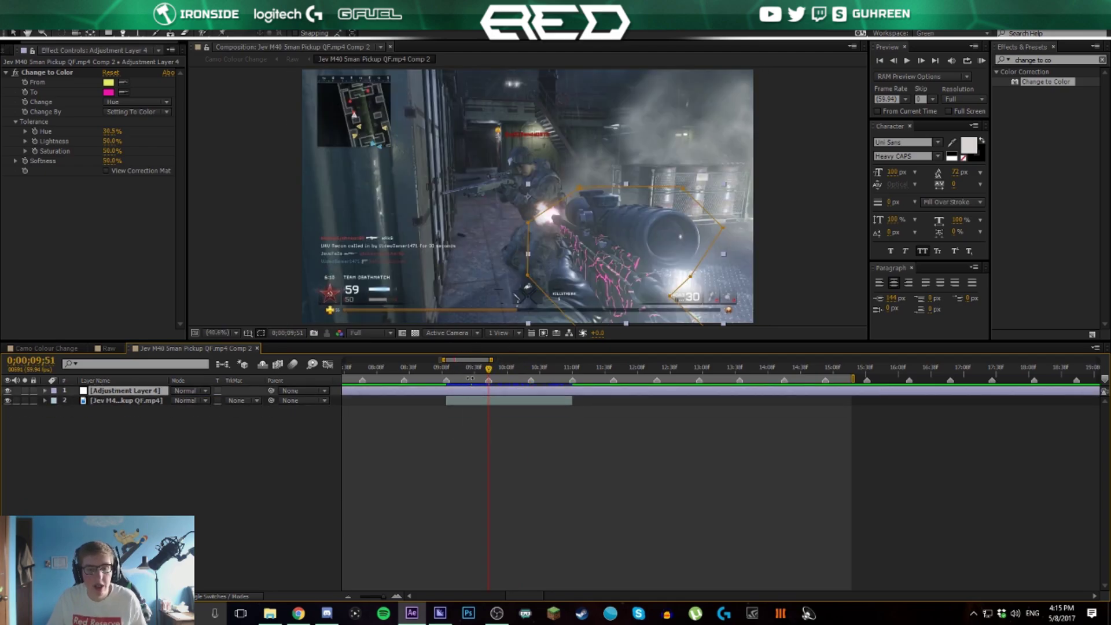
Set a magenta keyframe on Change to Color's To colour at 0;00;09;12
{"action": "left_click_drag", "start_coordinate": [470, 371], "coordinate": [448, 369]}
{"action": "left_click", "coordinate": [509, 433]}
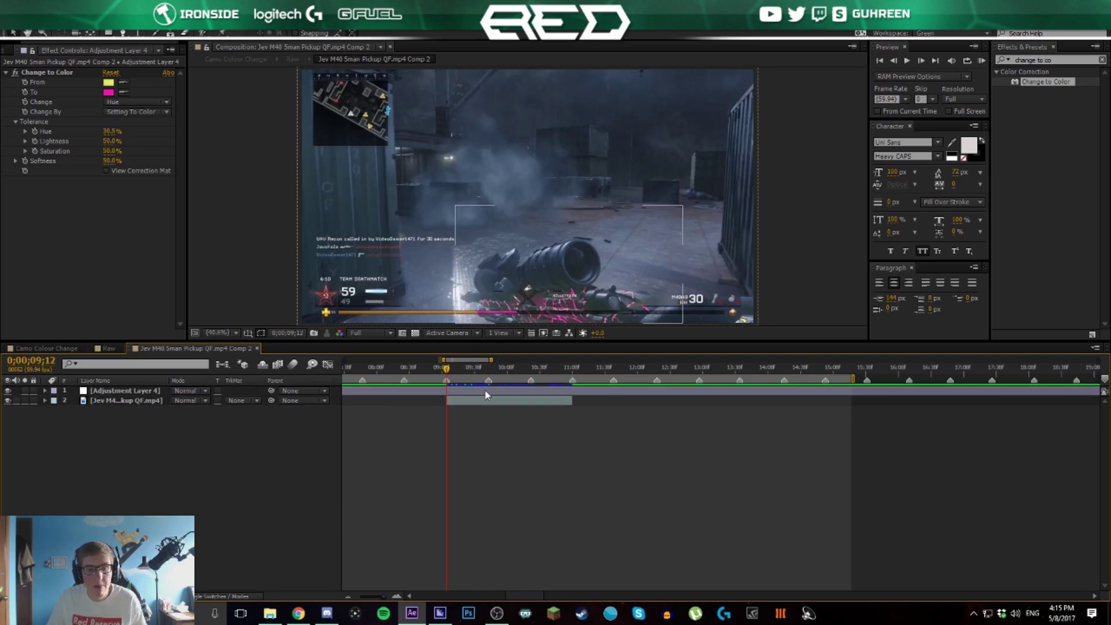
{"action": "left_click", "coordinate": [484, 390]}
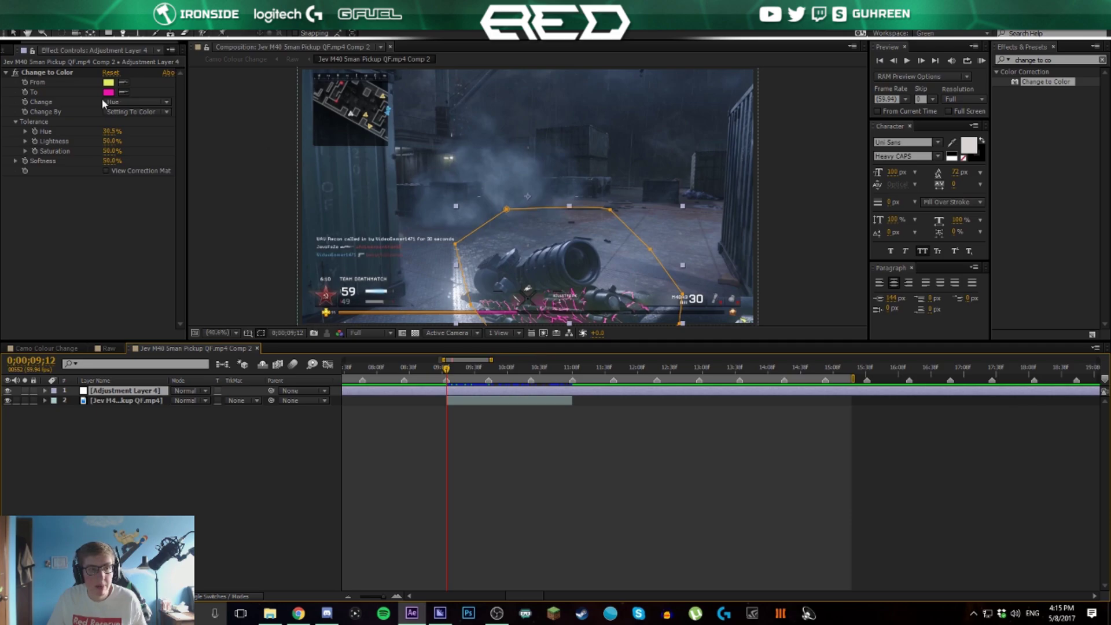
{"action": "left_click", "coordinate": [23, 94]}
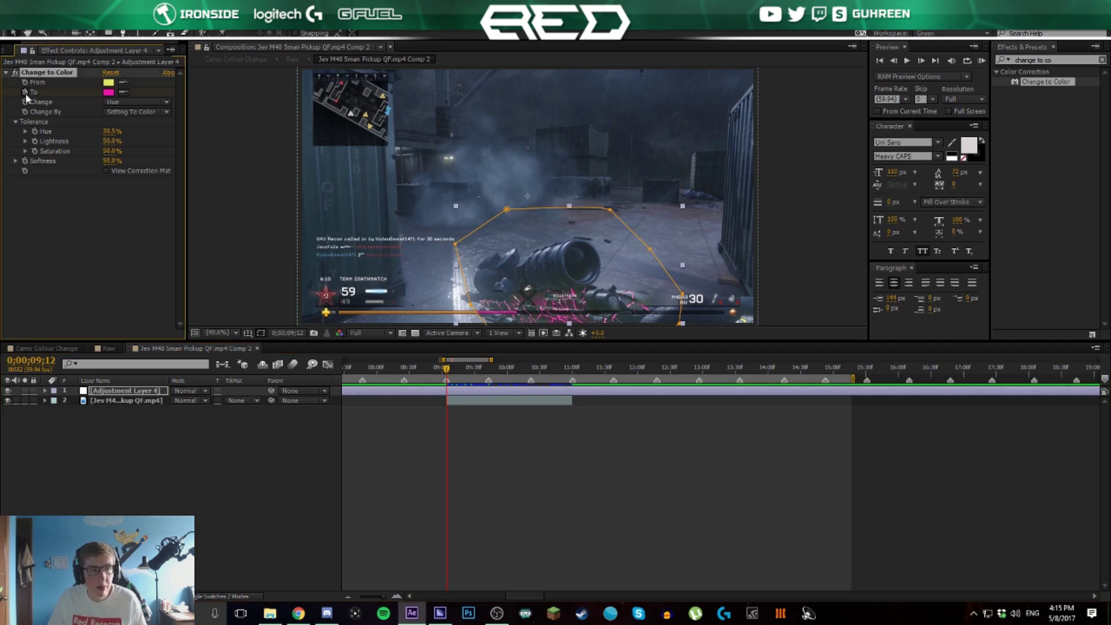
Keyframe the target colour to purple at 0;00;09;36
{"action": "key", "text": "u"}
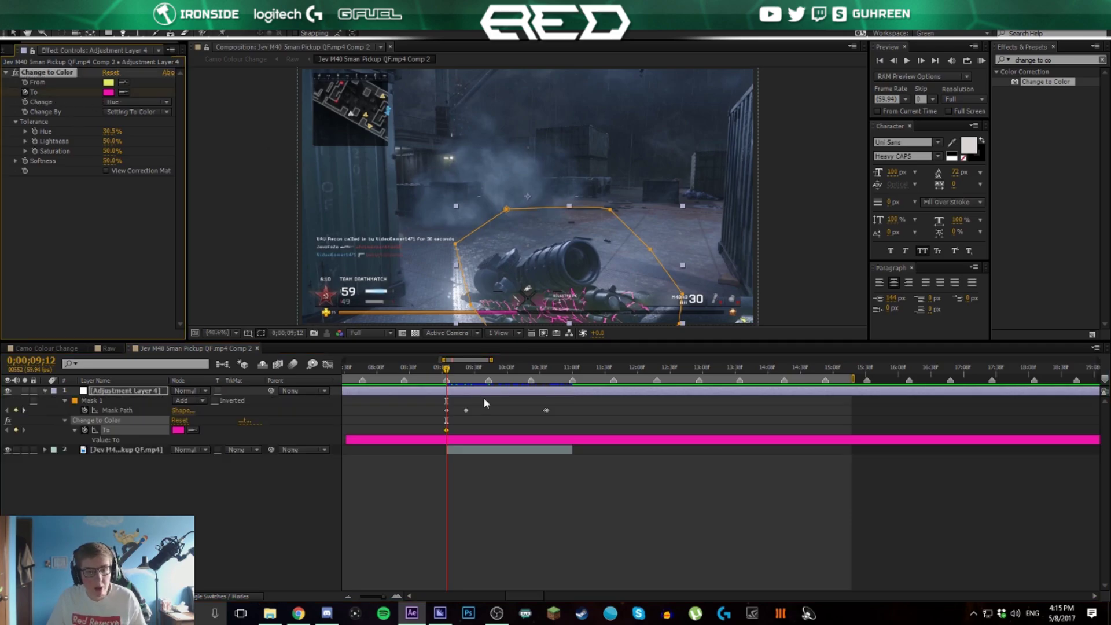
{"action": "left_click", "coordinate": [494, 367]}
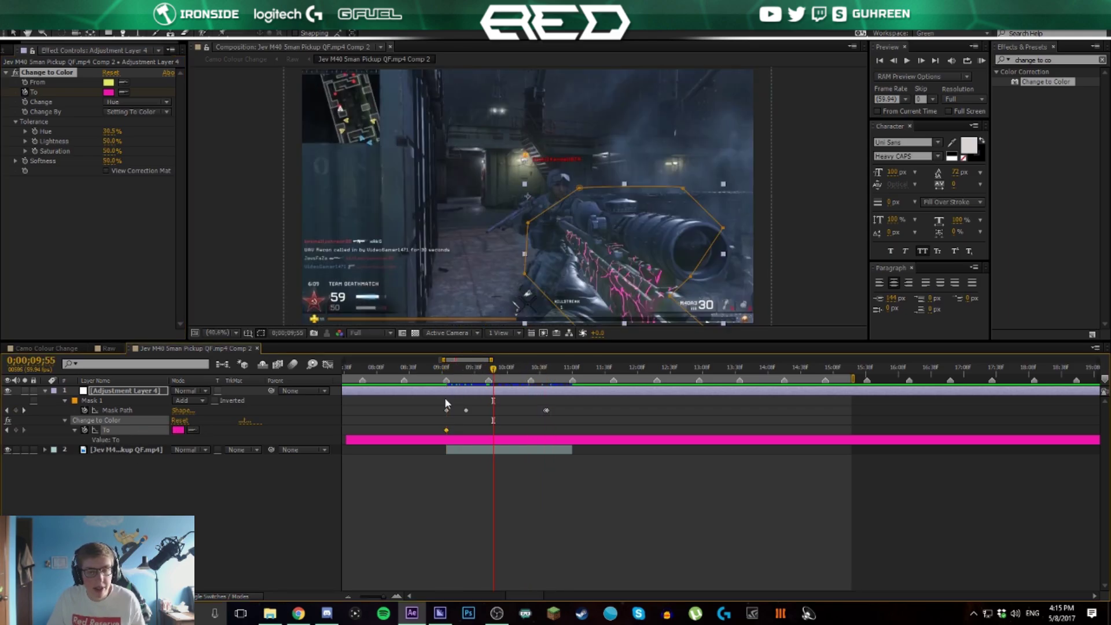
{"action": "mouse_move", "coordinate": [493, 370]}
{"action": "left_mouse_down"}
{"action": "mouse_move", "coordinate": [449, 368]}
{"action": "mouse_move", "coordinate": [489, 375]}
{"action": "mouse_move", "coordinate": [459, 376]}
{"action": "mouse_move", "coordinate": [473, 377]}
{"action": "left_mouse_up"}
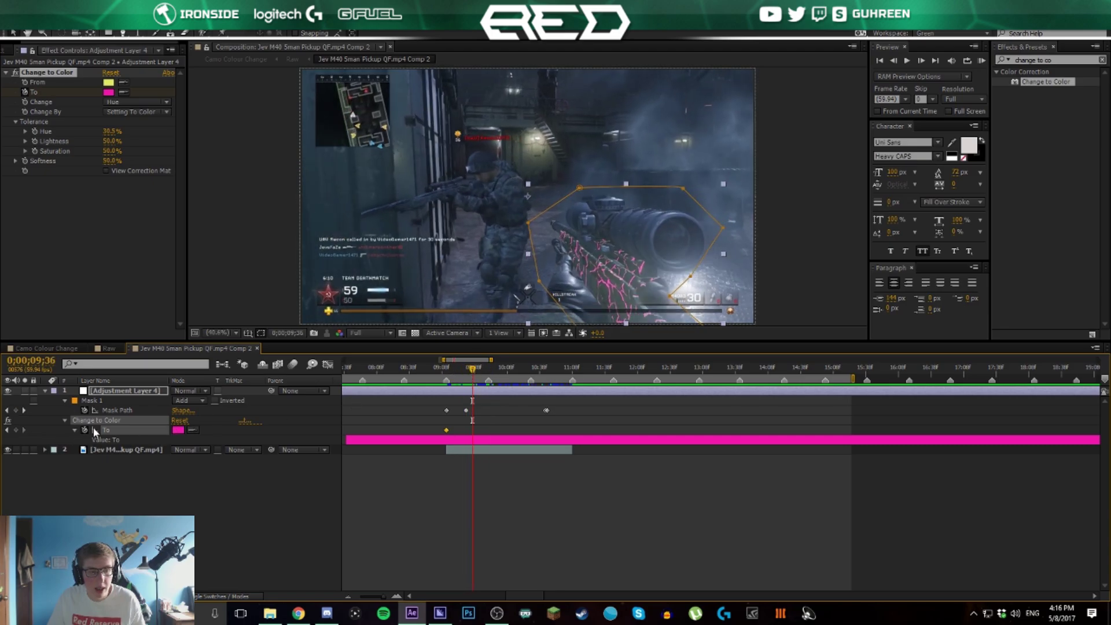
{"action": "left_click", "coordinate": [178, 430]}
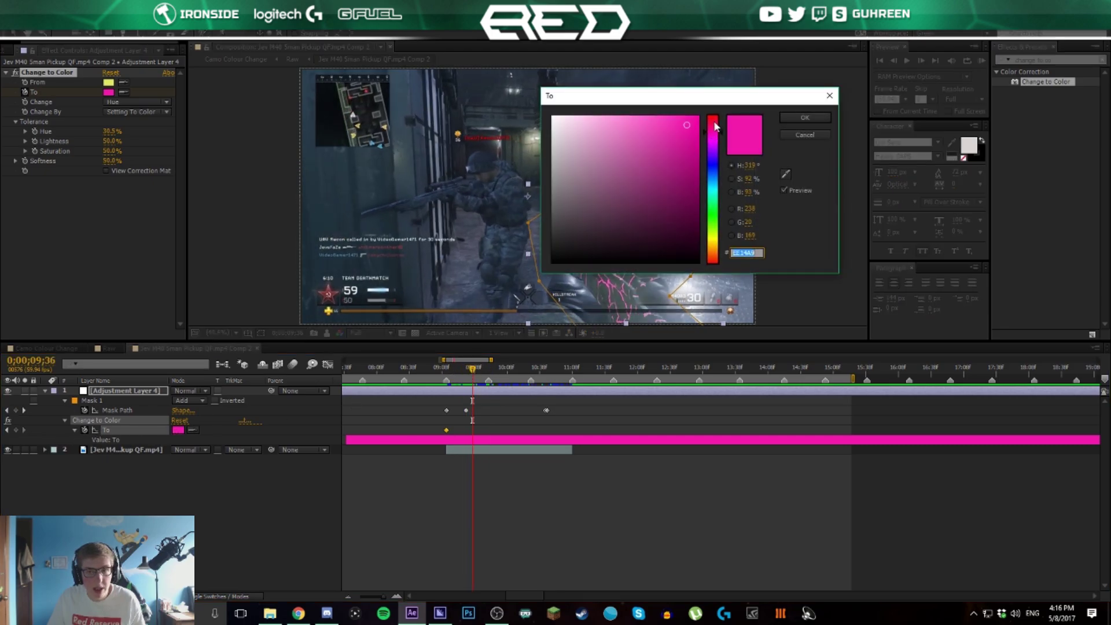
{"action": "left_click_drag", "start_coordinate": [719, 142], "coordinate": [716, 161]}
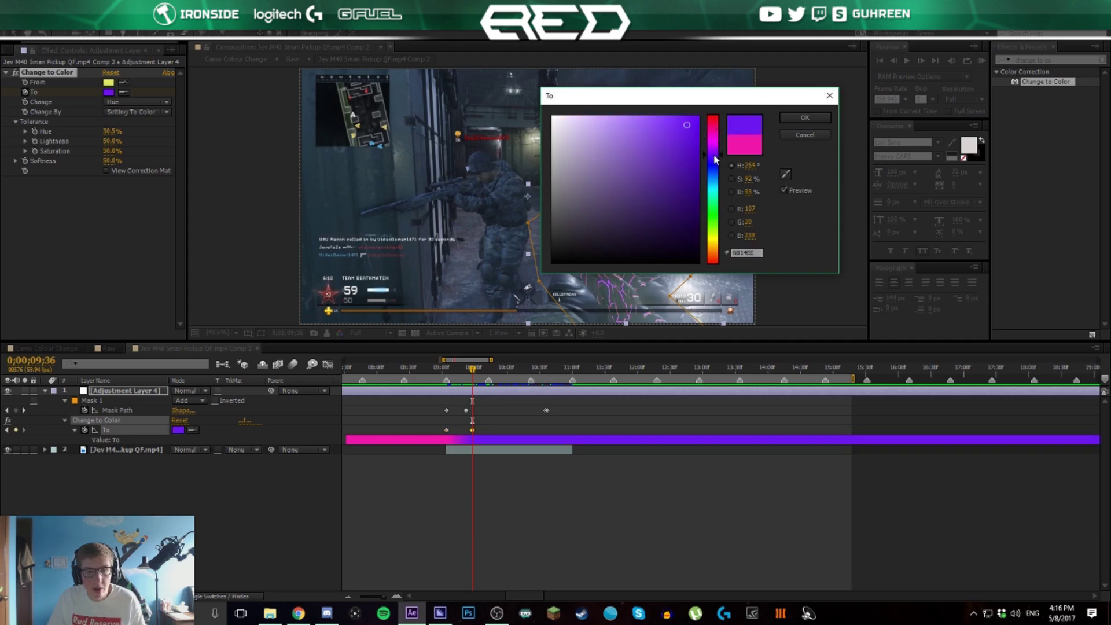
{"action": "left_click", "coordinate": [805, 118]}
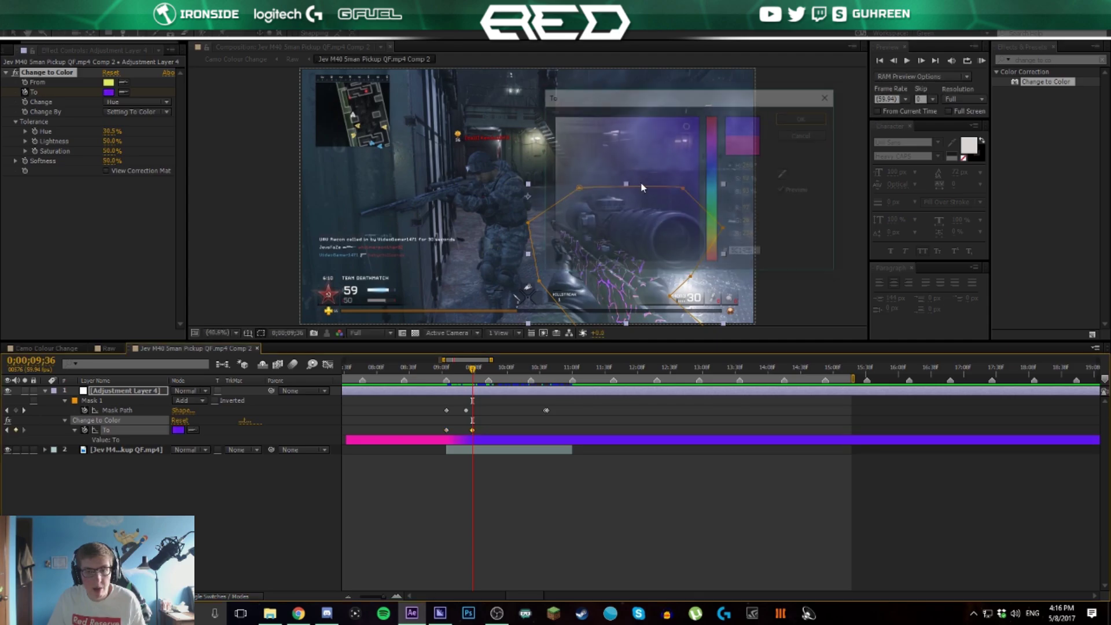
Keyframe the target colour to blue at 0;00;09;59
{"action": "scroll", "coordinate": [483, 370], "scroll_direction": "right", "scroll_amount": 2}
{"action": "left_click", "coordinate": [457, 375]}
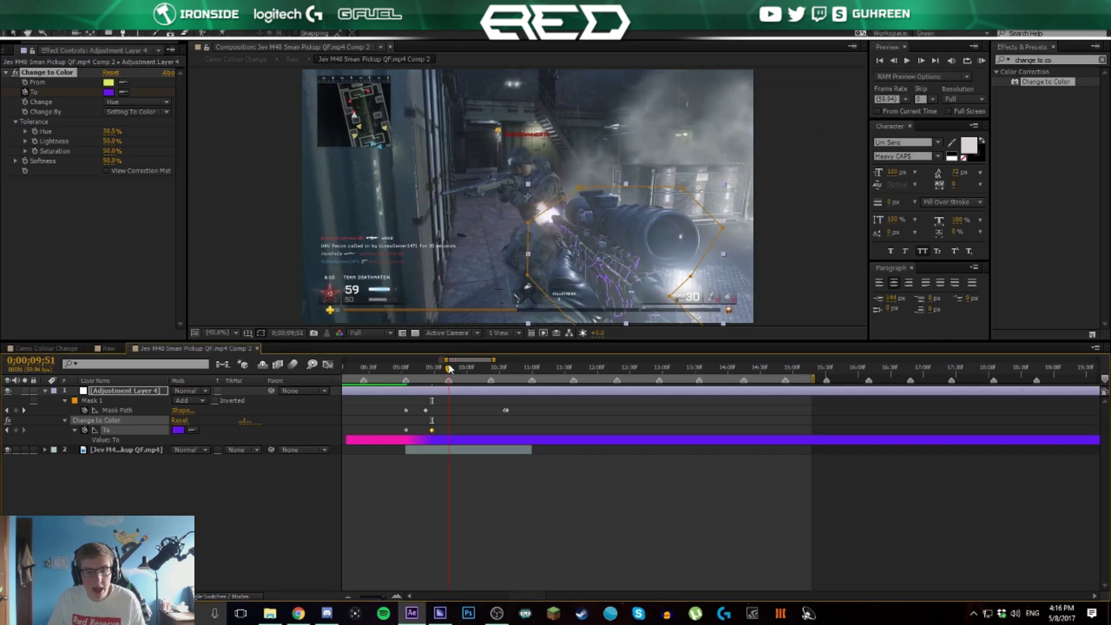
{"action": "left_click", "coordinate": [178, 430]}
{"action": "left_click_drag", "start_coordinate": [720, 164], "coordinate": [720, 172]}
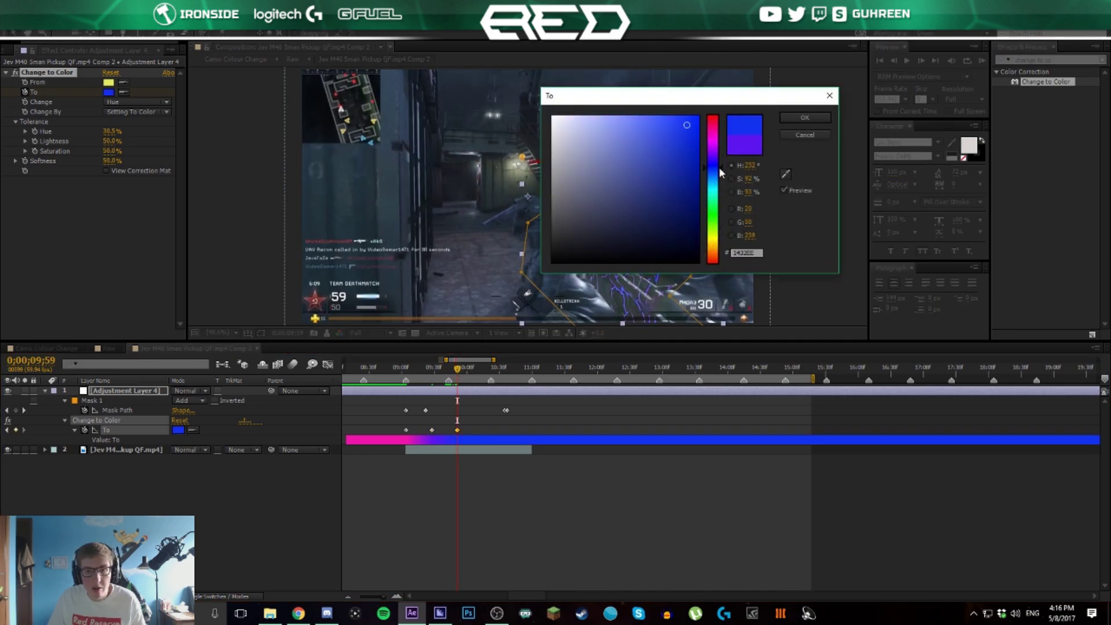
{"action": "left_click", "coordinate": [826, 120]}
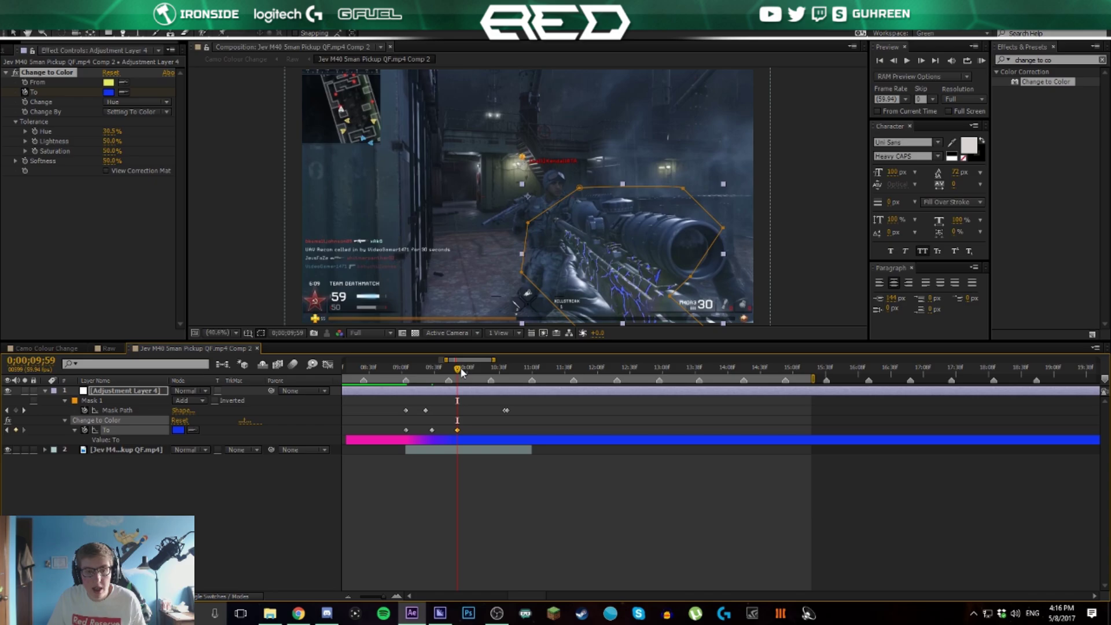
{"action": "key", "text": "space"}
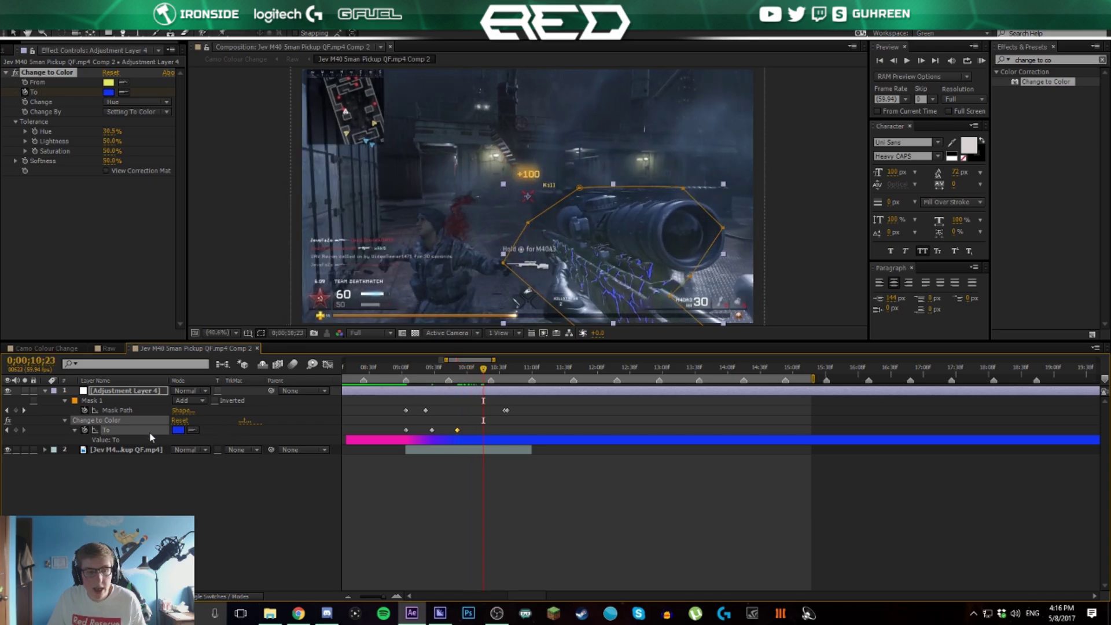
Keyframe the target colour to cyan, then teal at 0;00;10;48
{"action": "left_click", "coordinate": [177, 431]}
{"action": "left_click_drag", "start_coordinate": [719, 172], "coordinate": [717, 188]}
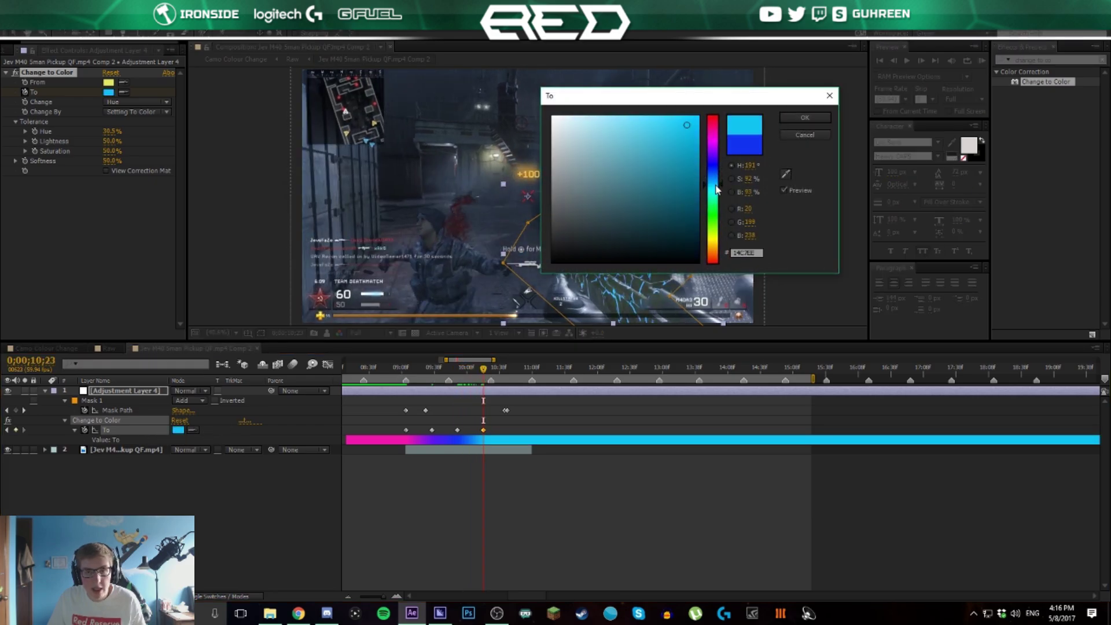
{"action": "left_click", "coordinate": [808, 117]}
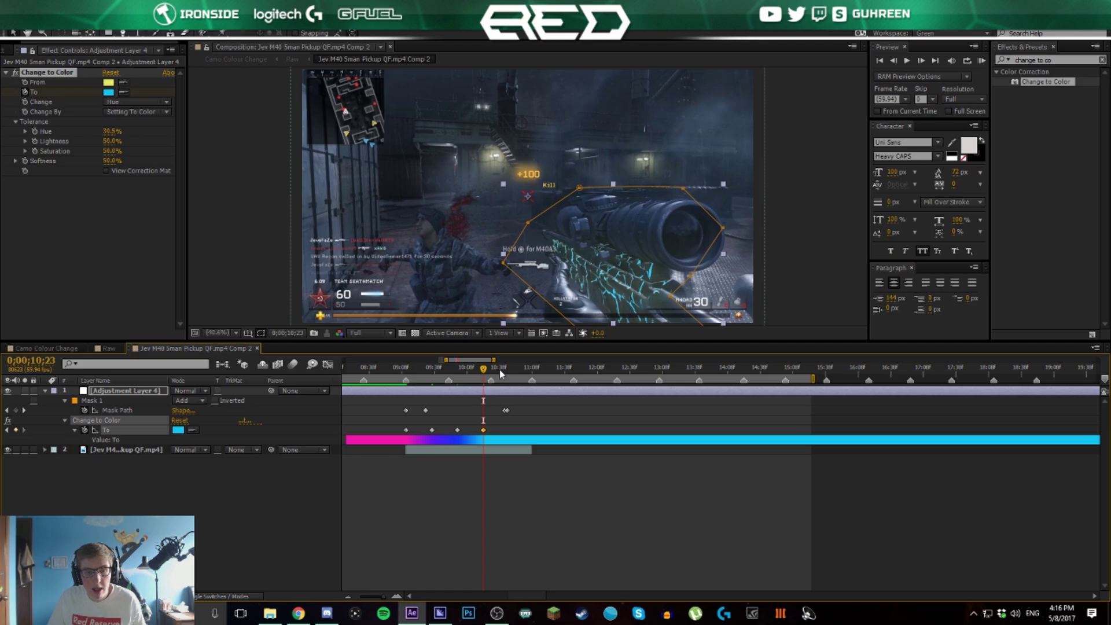
{"action": "left_click_drag", "start_coordinate": [501, 374], "coordinate": [512, 372]}
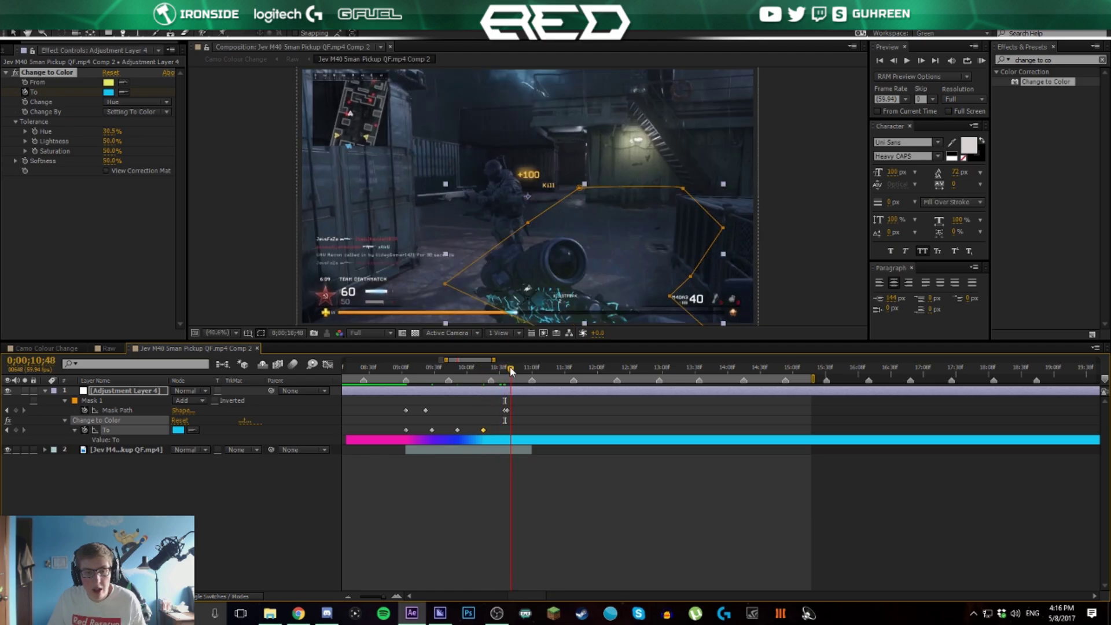
{"action": "left_click", "coordinate": [108, 92]}
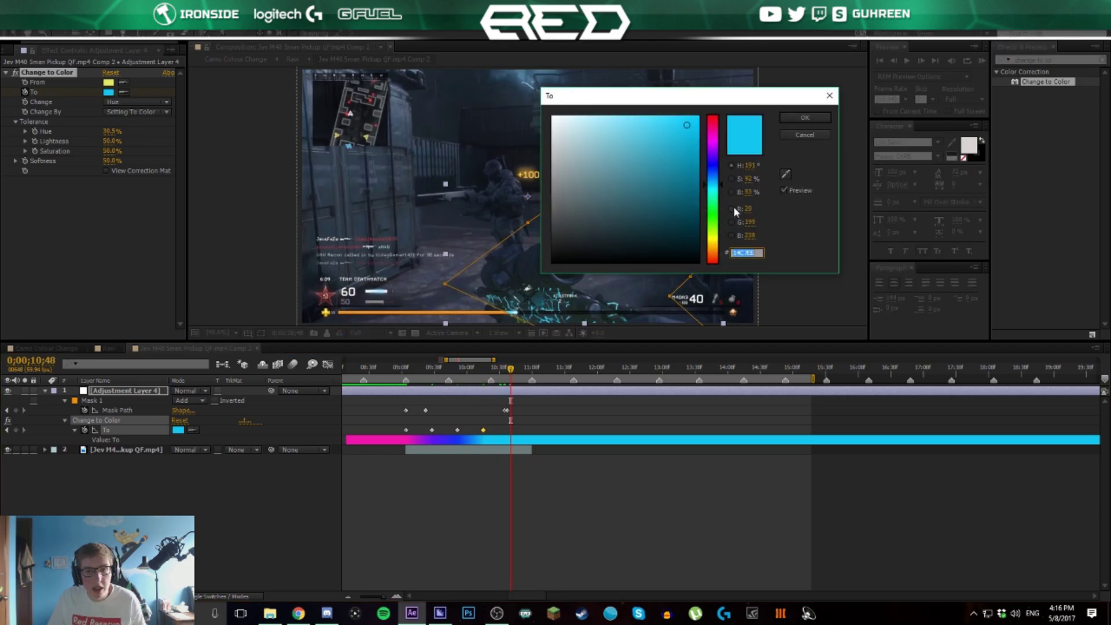
{"action": "left_click_drag", "start_coordinate": [719, 188], "coordinate": [716, 198]}
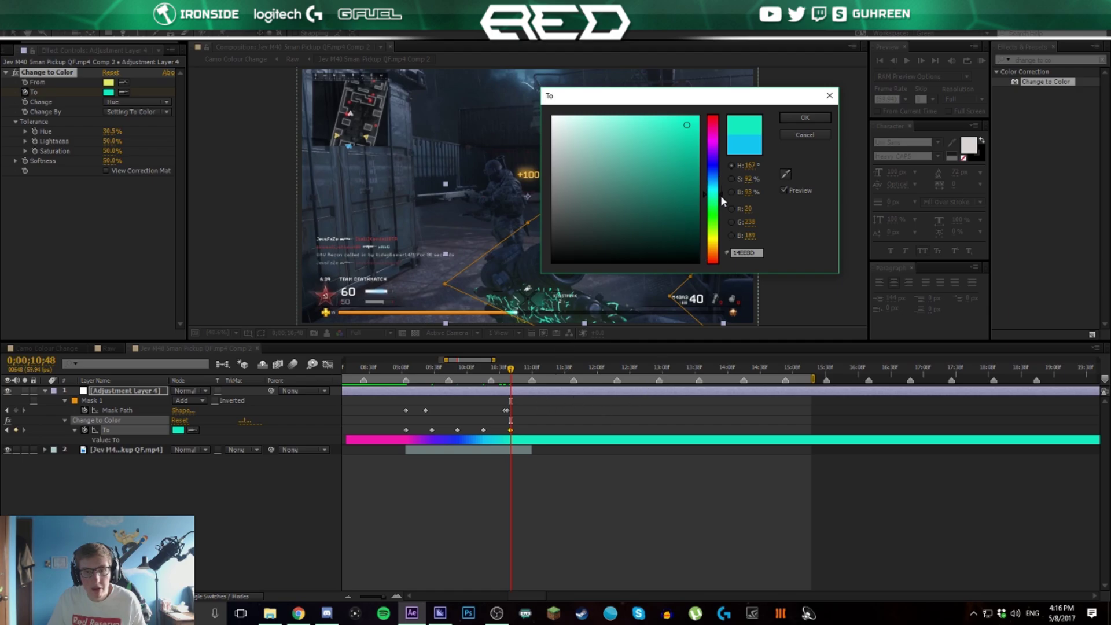
{"action": "left_click", "coordinate": [801, 119]}
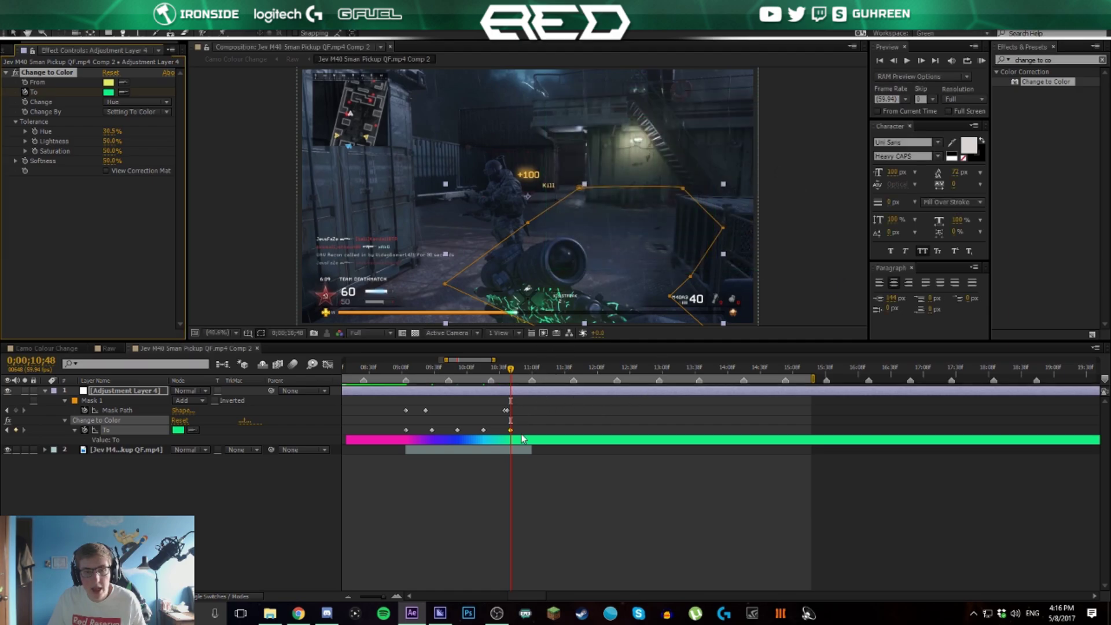
Keyframe the target colour to green at 0;00;11;07
{"action": "left_click", "coordinate": [531, 368]}
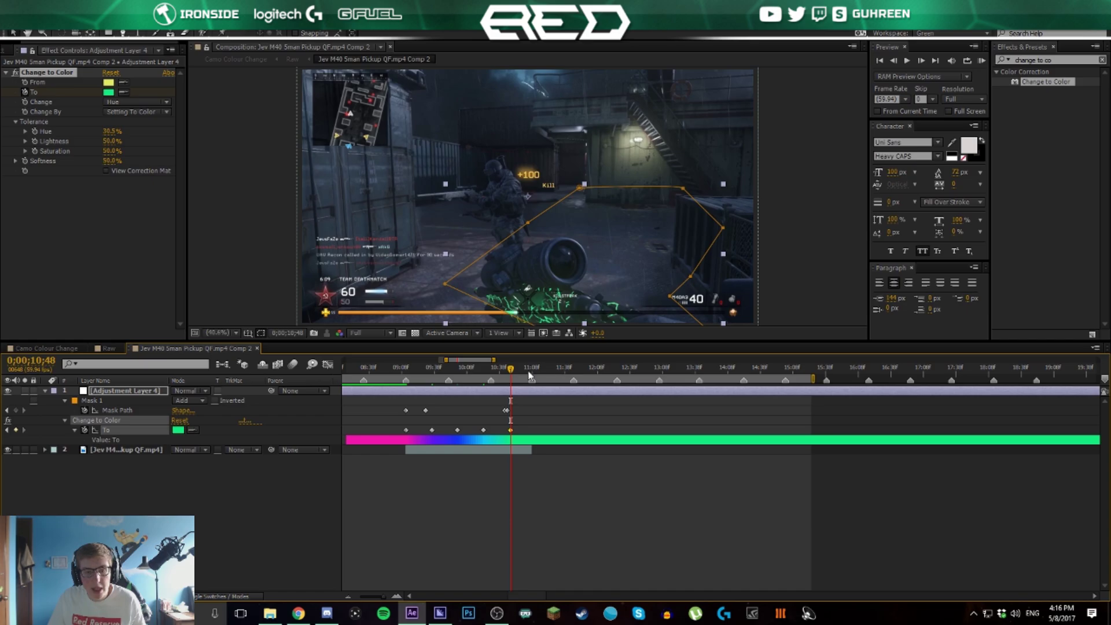
{"action": "left_click", "coordinate": [108, 92]}
{"action": "left_click", "coordinate": [718, 213]}
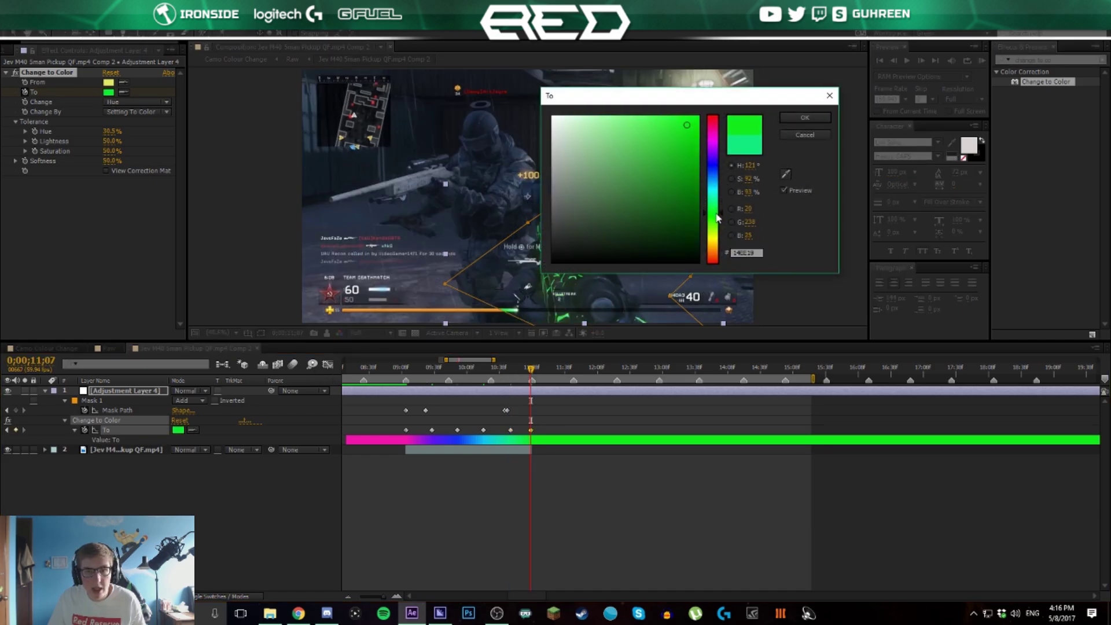
{"action": "left_click", "coordinate": [795, 119]}
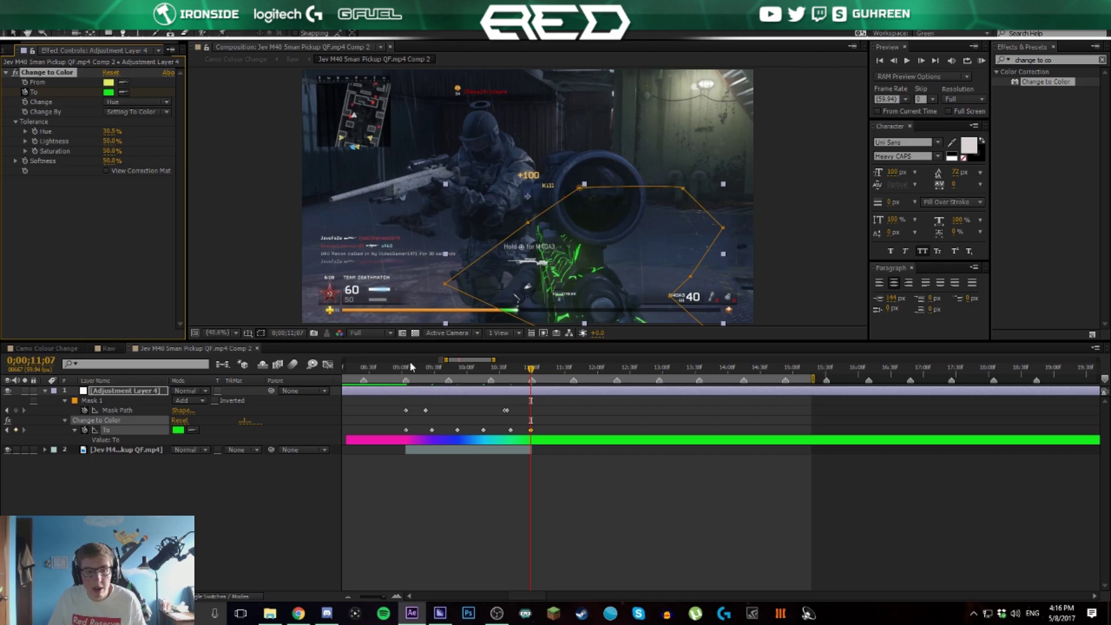
{"action": "mouse_move", "coordinate": [411, 366]}
{"action": "left_mouse_down"}
{"action": "mouse_move", "coordinate": [429, 380]}
{"action": "mouse_move", "coordinate": [557, 381]}
{"action": "mouse_move", "coordinate": [400, 379]}
{"action": "mouse_move", "coordinate": [421, 380]}
{"action": "left_mouse_up"}
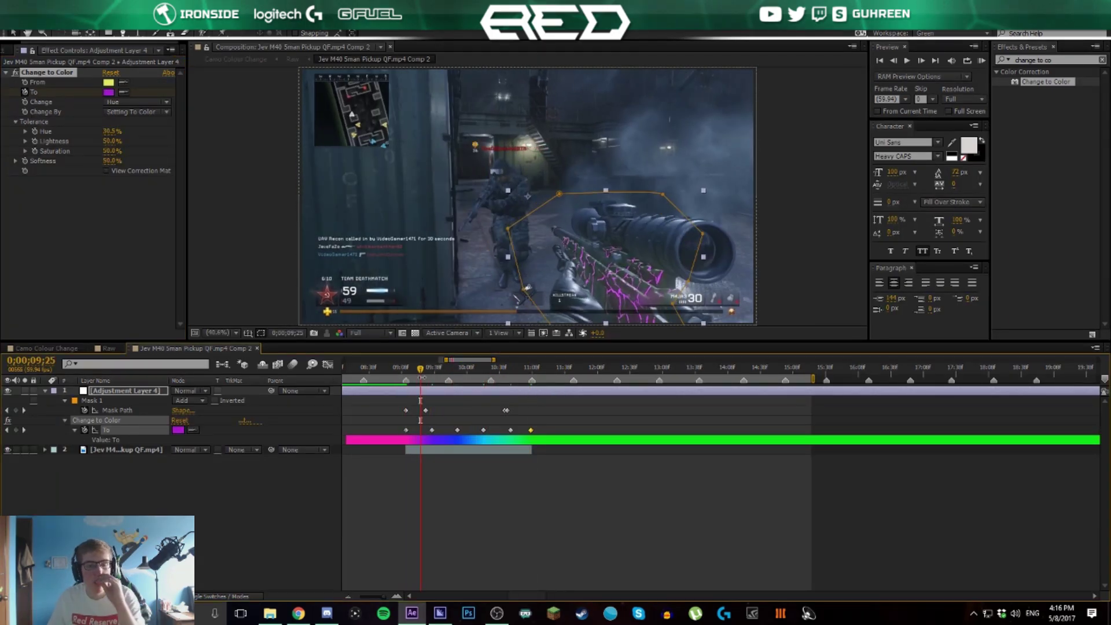
Add a purple target-colour keyframe at 0;00;09;25
{"action": "left_click", "coordinate": [178, 430]}
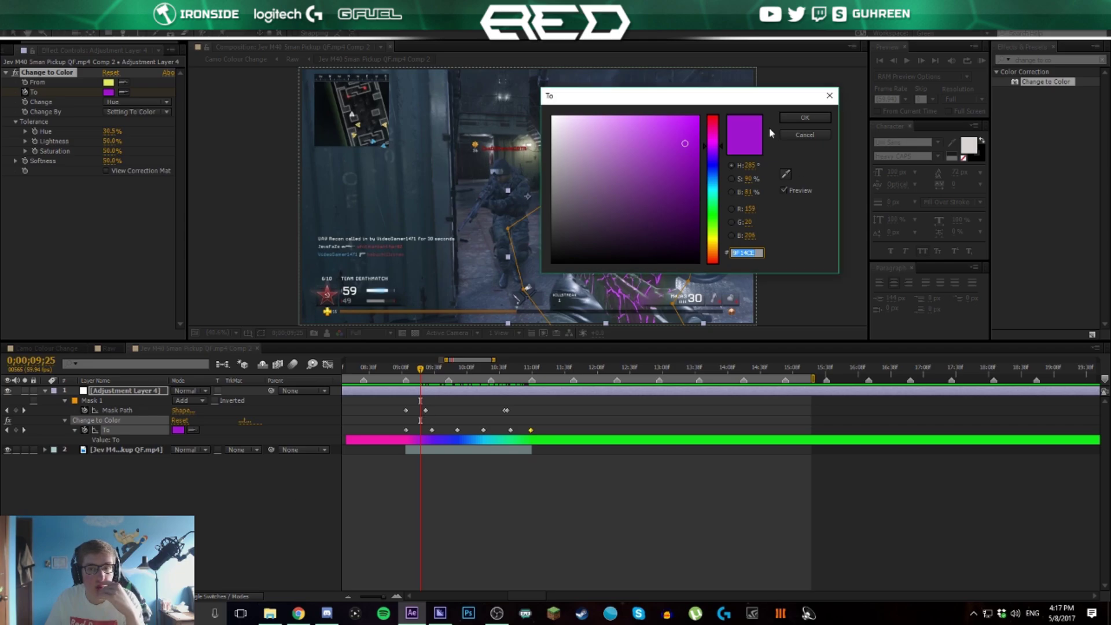
{"action": "key", "text": "Return"}
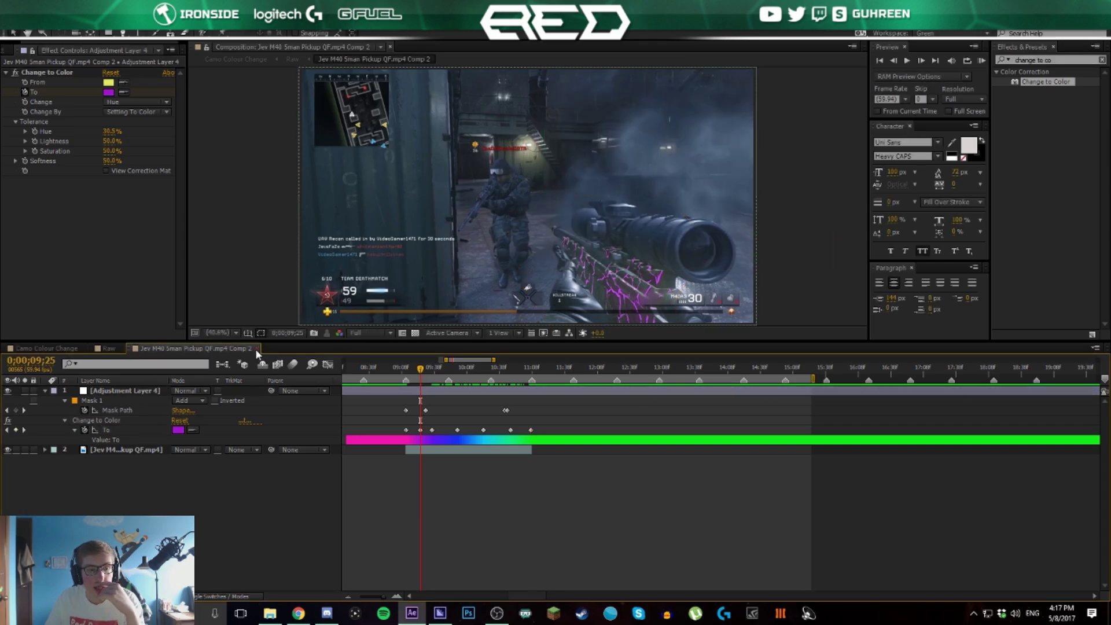
Close the nested clip's timeline and play back the Camo Colour Change comp
{"action": "left_click", "coordinate": [257, 349]}
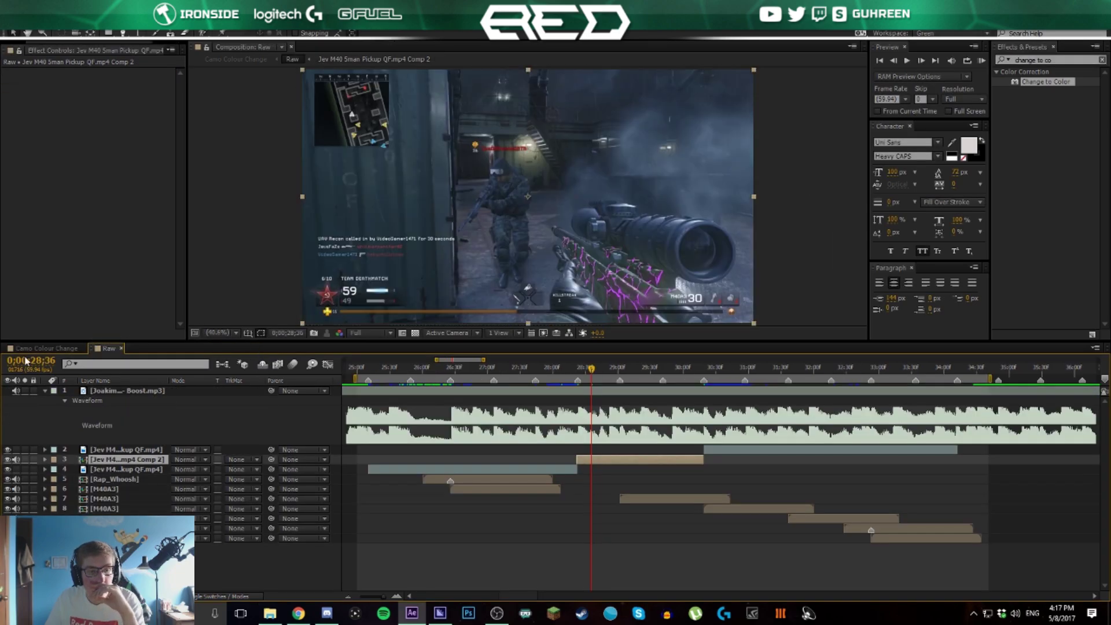
{"action": "left_click", "coordinate": [46, 348]}
{"action": "left_click", "coordinate": [695, 492]}
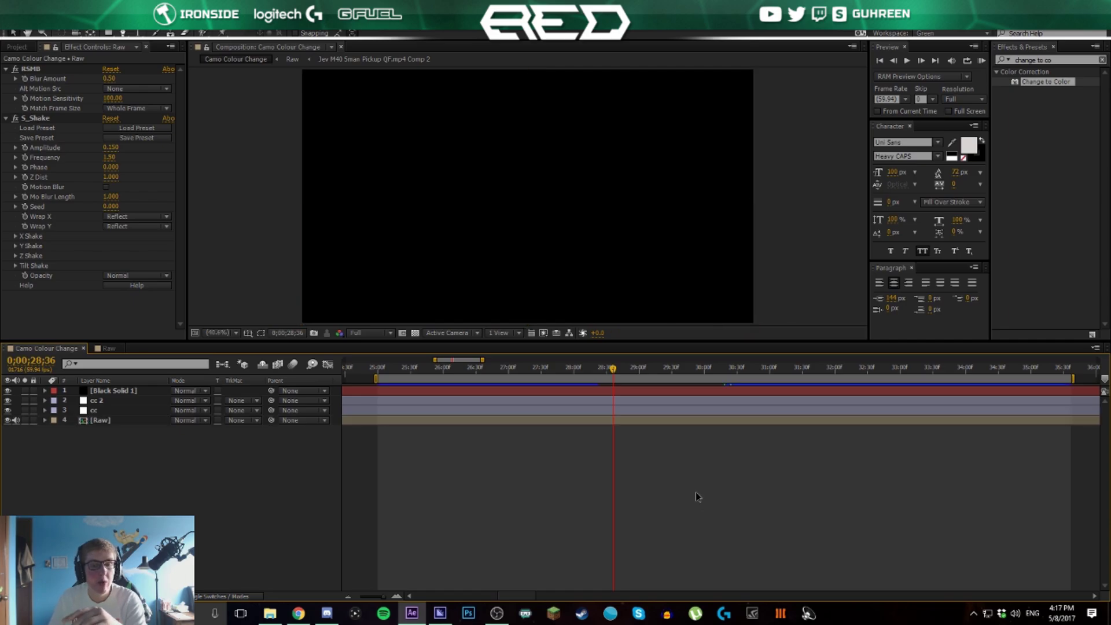
{"action": "key", "text": "space"}
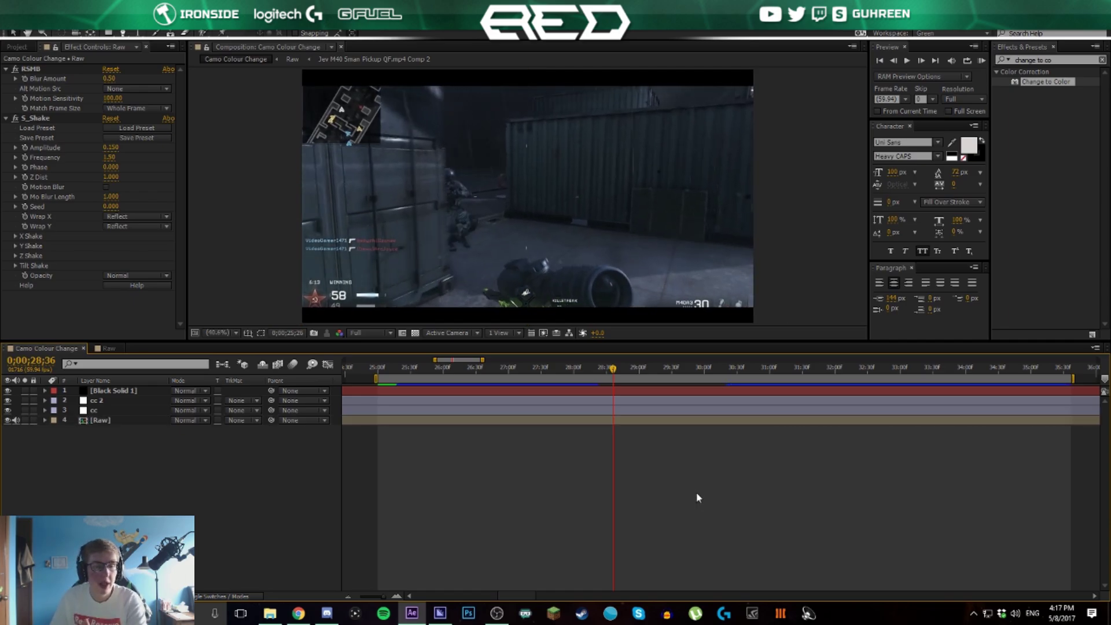